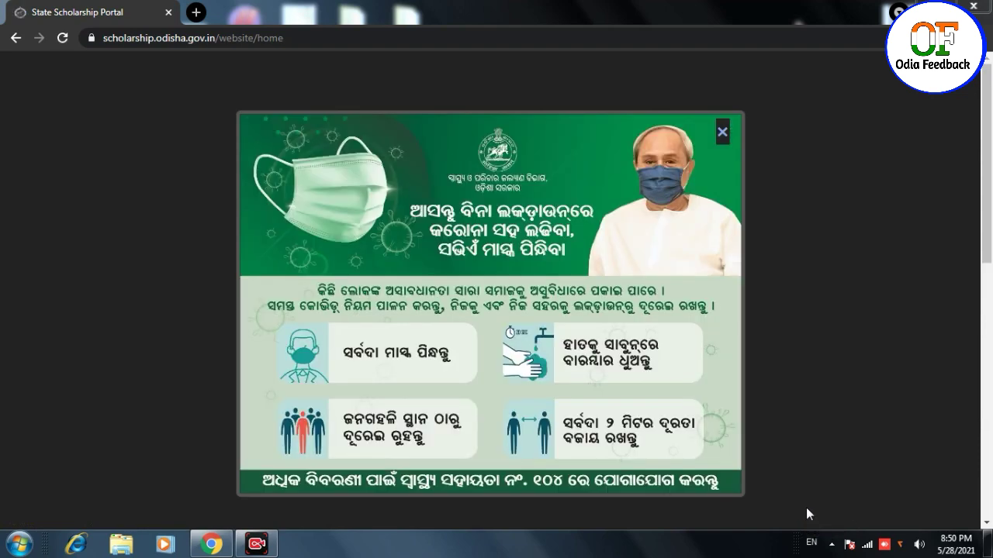
# - Dismiss the COVID advisory and sign in through Student Login
pyautogui.click(722, 132)
pyautogui.click(712, 81)
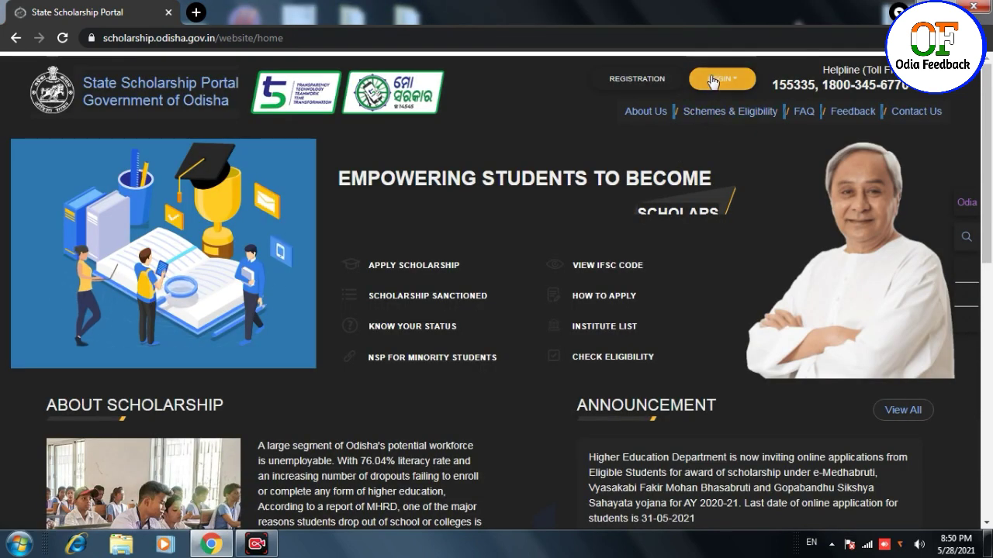
pyautogui.click(655, 116)
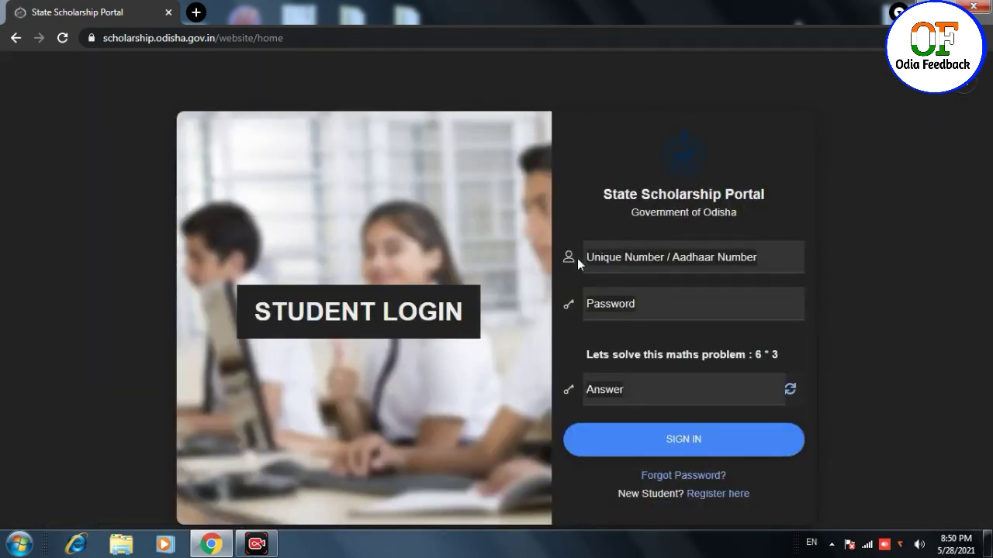
pyautogui.click(622, 268)
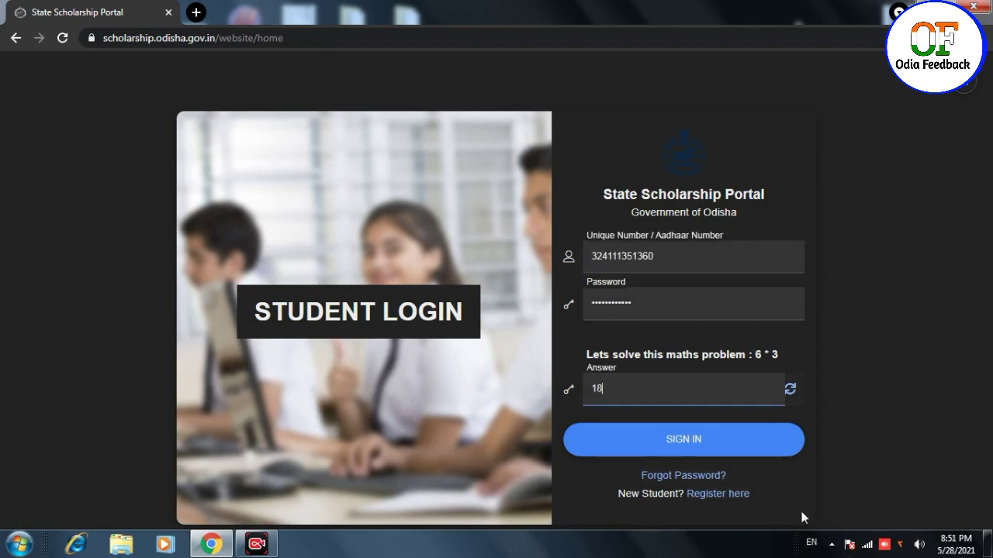
pyautogui.click(721, 451)
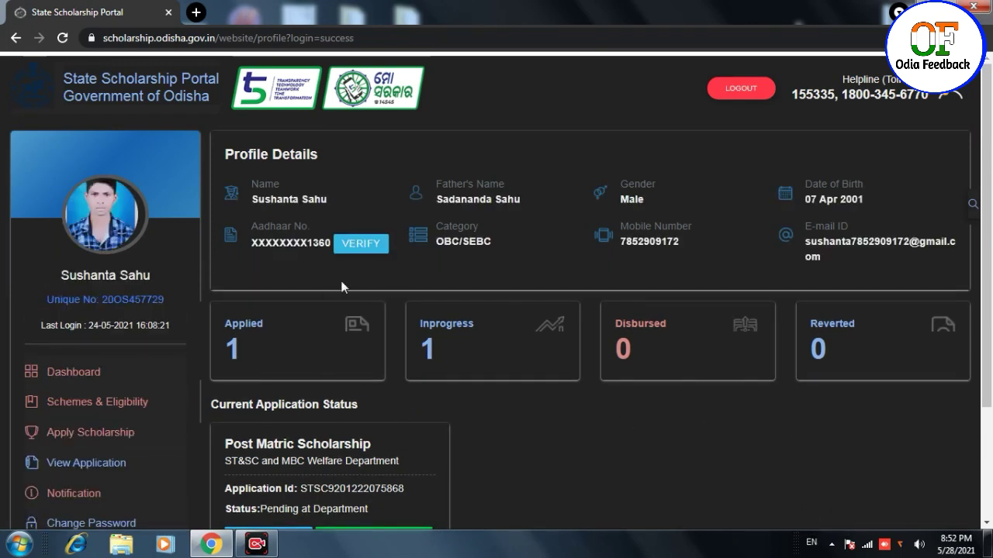
# - Go to Schemes & Eligibility and apply for the U.G Merit scholarship
pyautogui.click(103, 403)
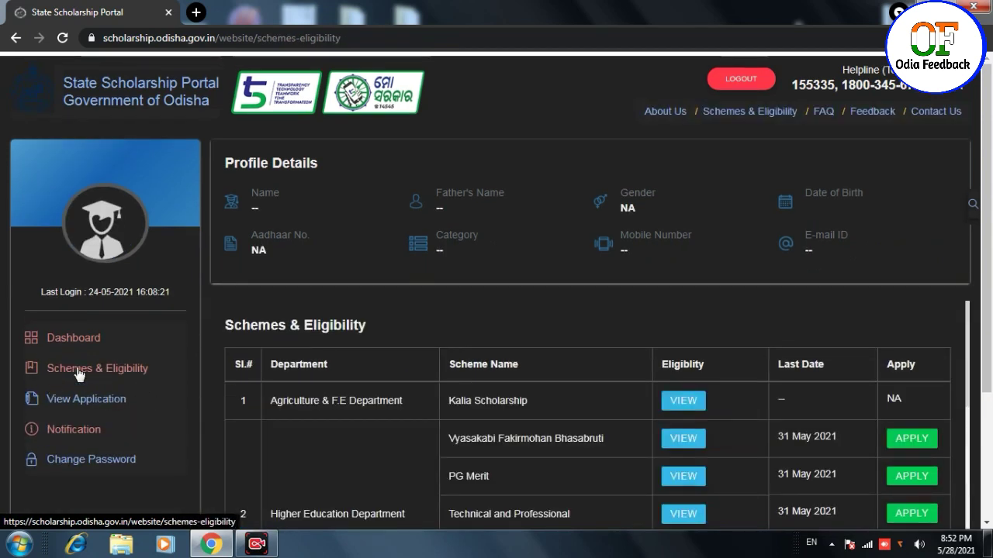
pyautogui.scroll(-3, 497, 326)
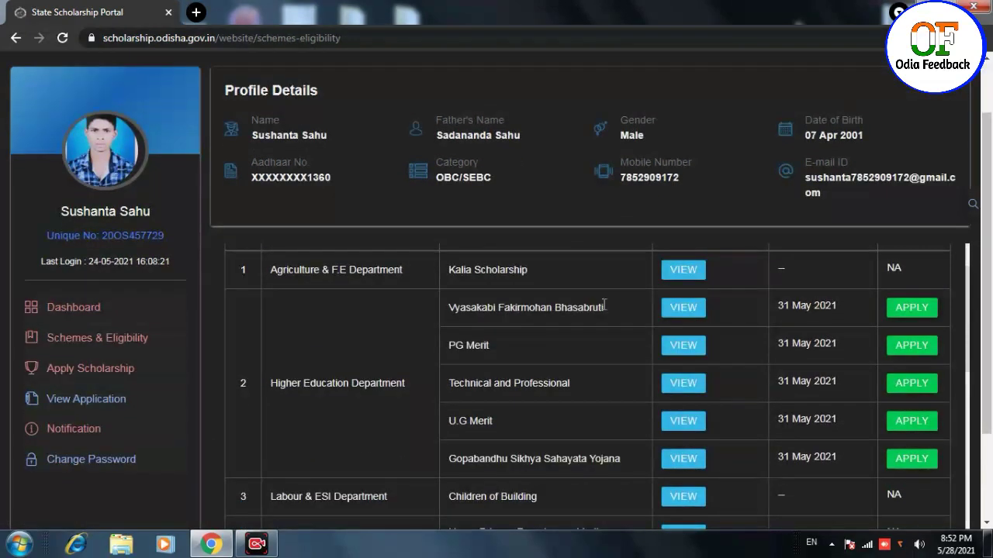
pyautogui.click(912, 423)
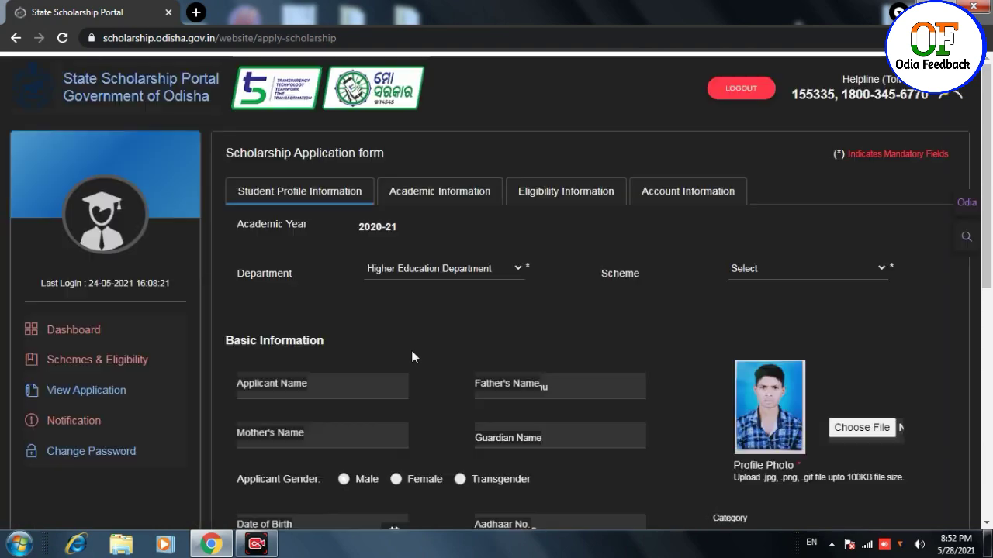
# - Keep Higher Education Department and choose the e-Medhabruti U.G Merit scheme
pyautogui.click(454, 268)
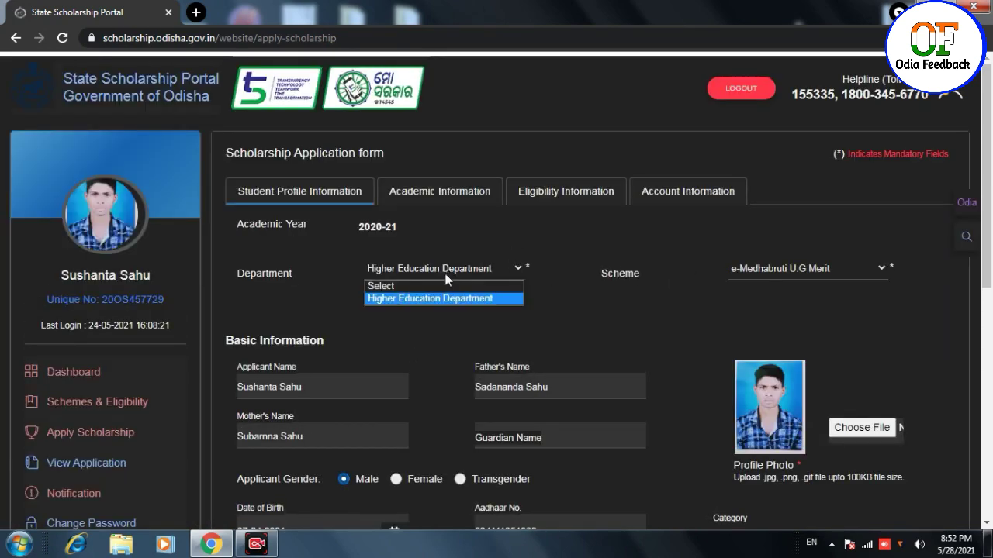
pyautogui.click(415, 300)
pyautogui.click(780, 281)
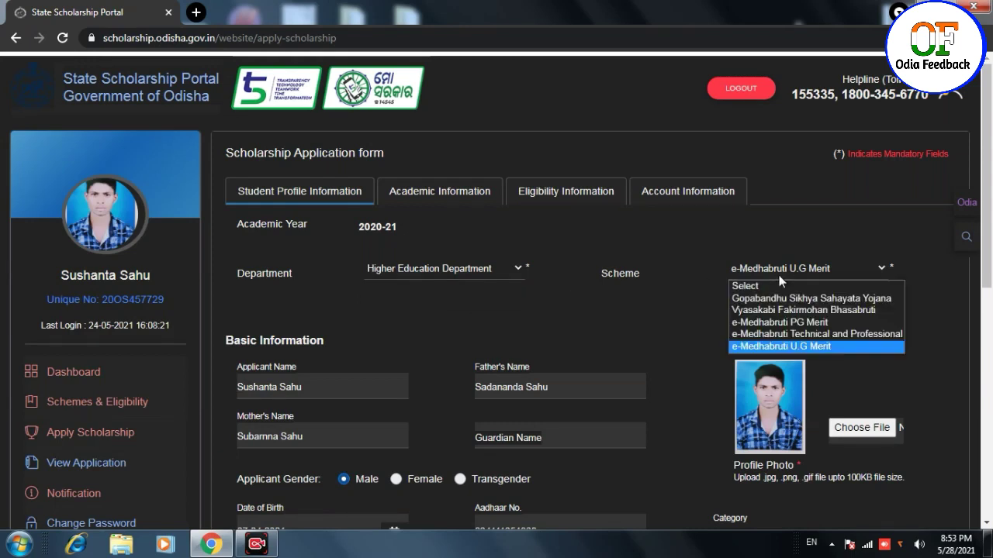
pyautogui.click(807, 348)
pyautogui.scroll(-3, 603, 308)
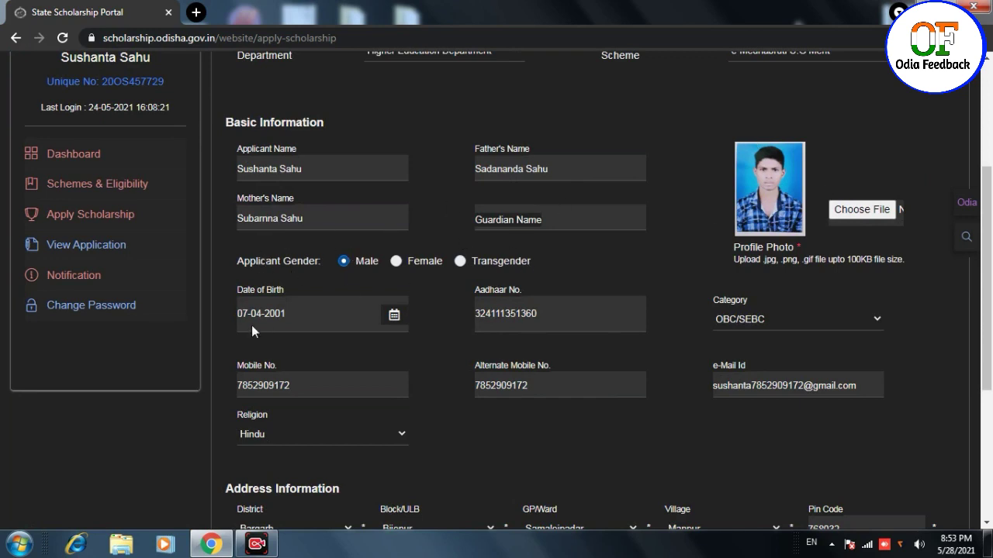
# - Confirm OBC/SEBC as the category and bring up the Religion choices
pyautogui.click(800, 318)
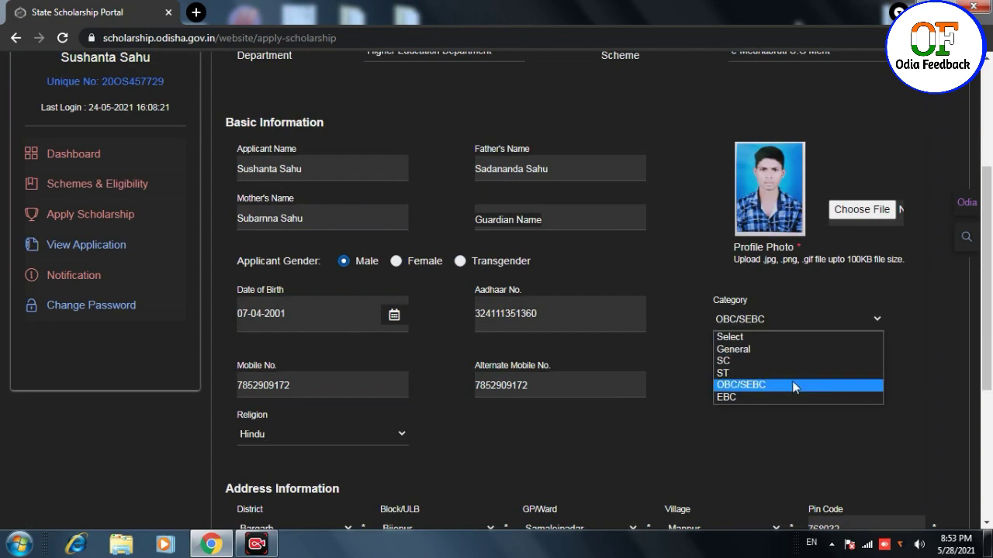
pyautogui.click(789, 384)
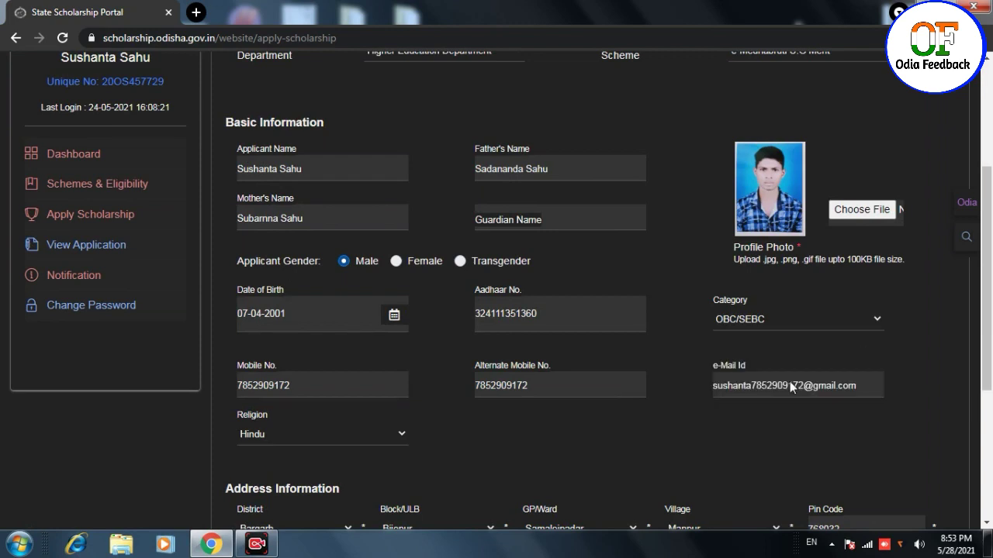
pyautogui.scroll(-3, 517, 214)
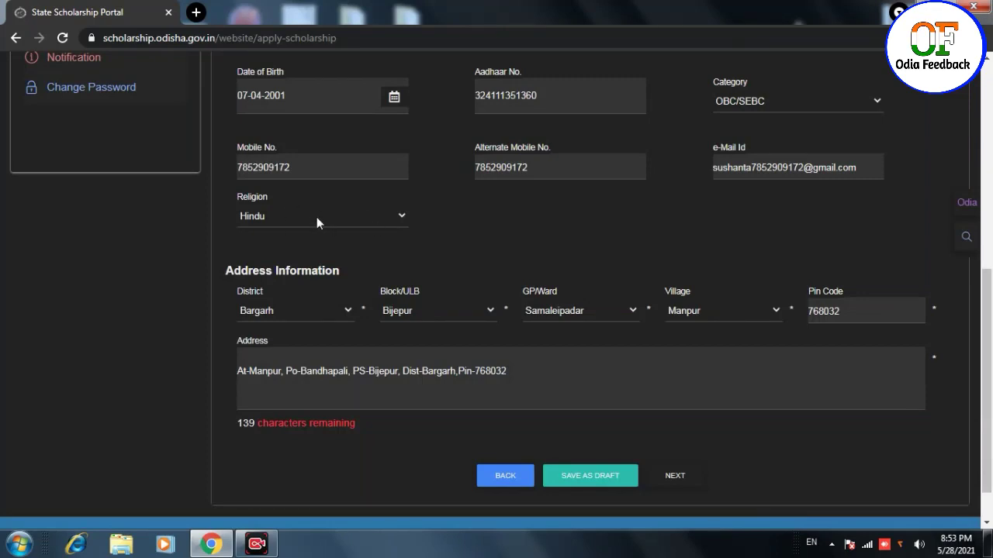
pyautogui.click(317, 217)
# - Keep Hindu religion, save the profile draft, and confirm the X row's BSE, Odisha board and 2017
pyautogui.click(325, 246)
pyautogui.click(575, 481)
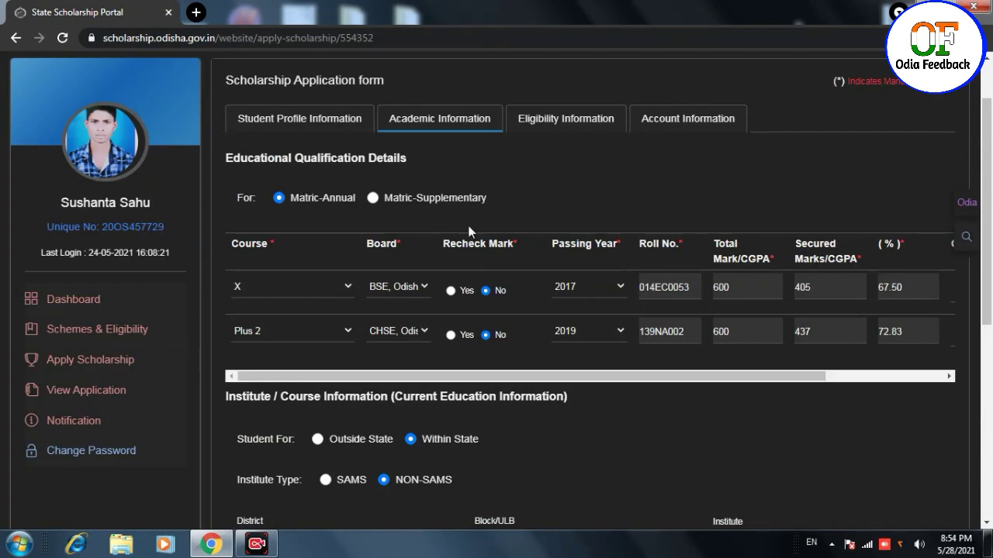
pyautogui.click(402, 284)
pyautogui.click(413, 317)
pyautogui.click(587, 287)
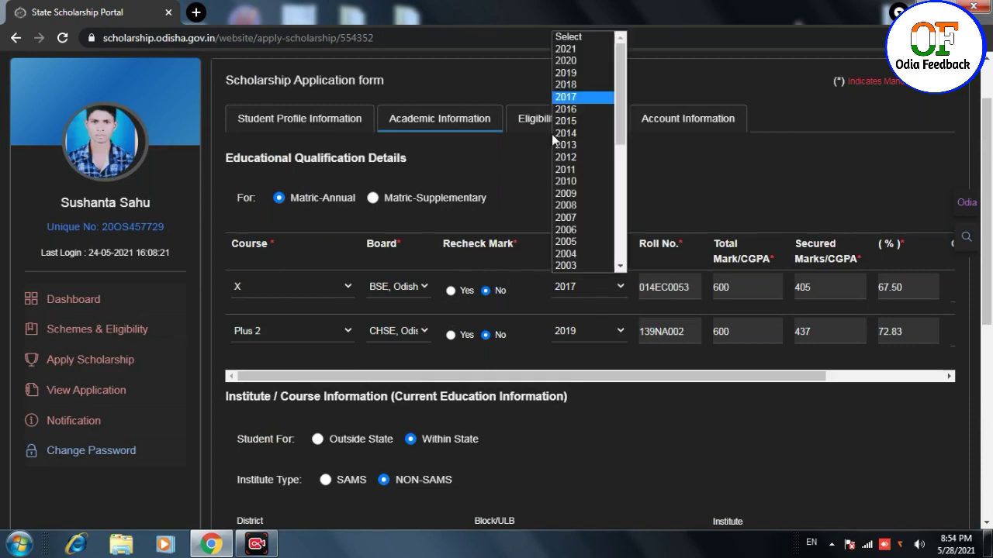
pyautogui.click(561, 98)
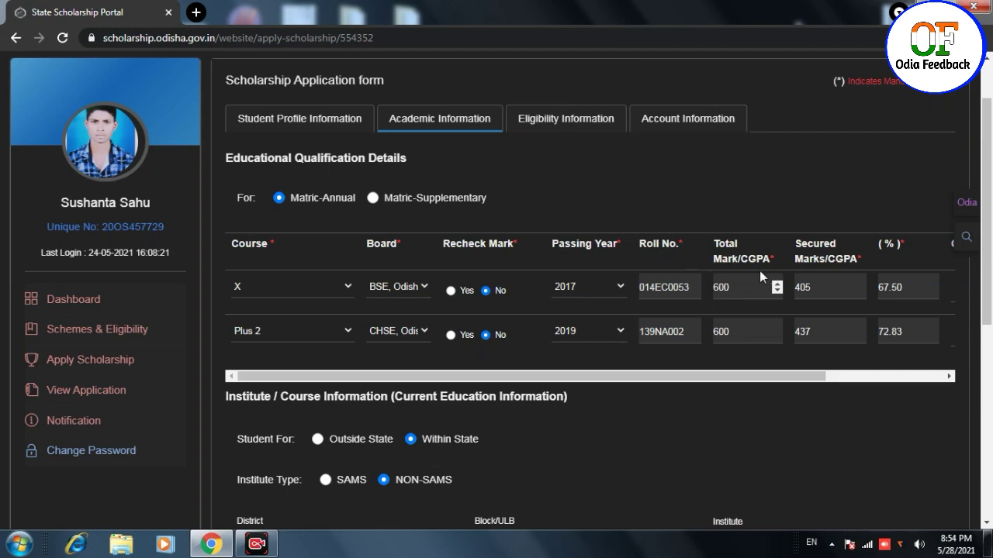
pyautogui.moveTo(598, 376); pyautogui.dragTo(761, 377)
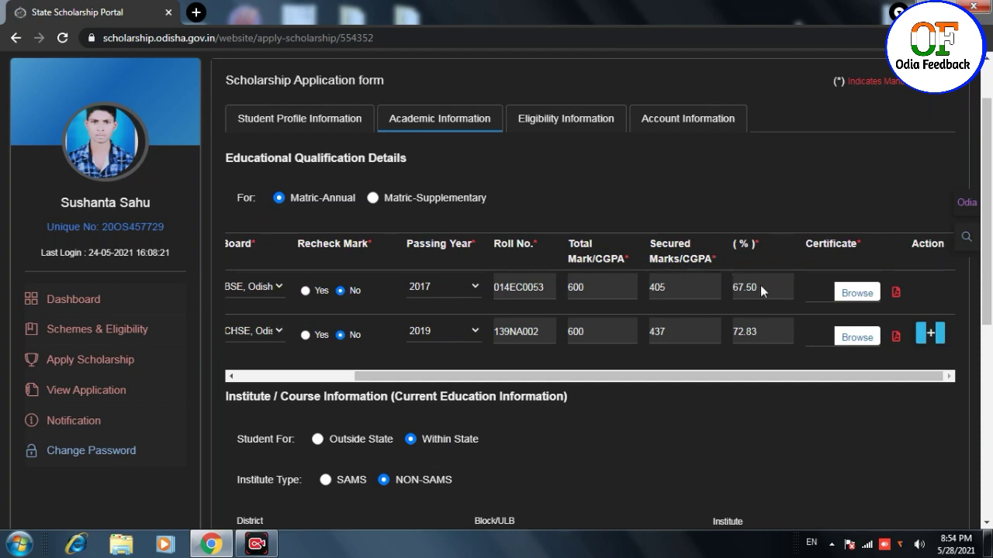
# - Attach the Matric Certificate from the Desktop's Sushanta folder to the X row
pyautogui.click(861, 298)
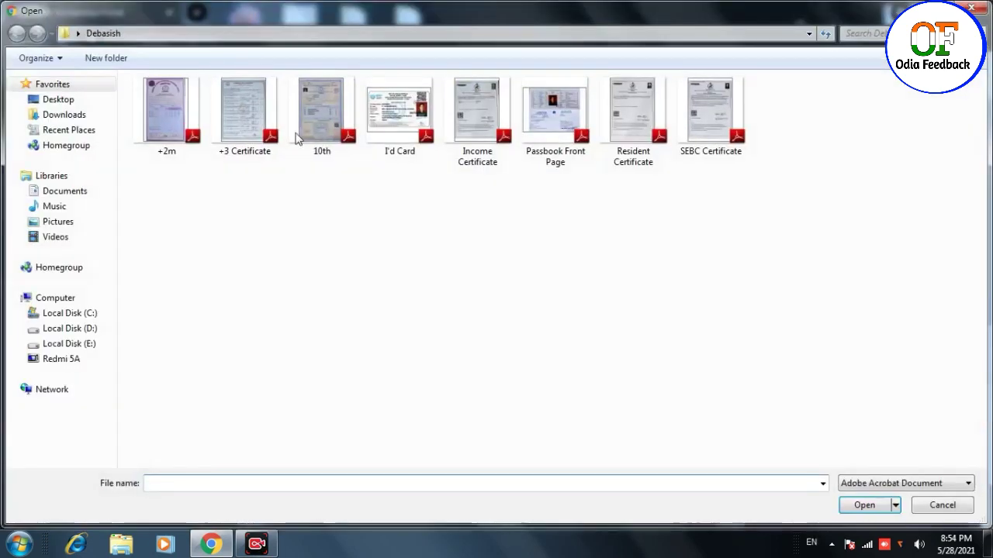
pyautogui.click(58, 100)
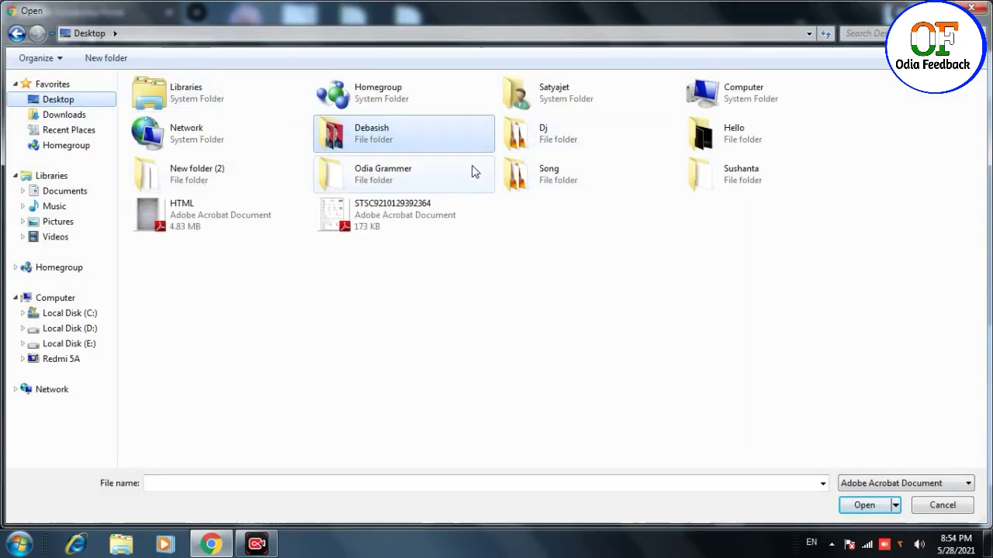
pyautogui.click(701, 178)
pyautogui.doubleClick(702, 177)
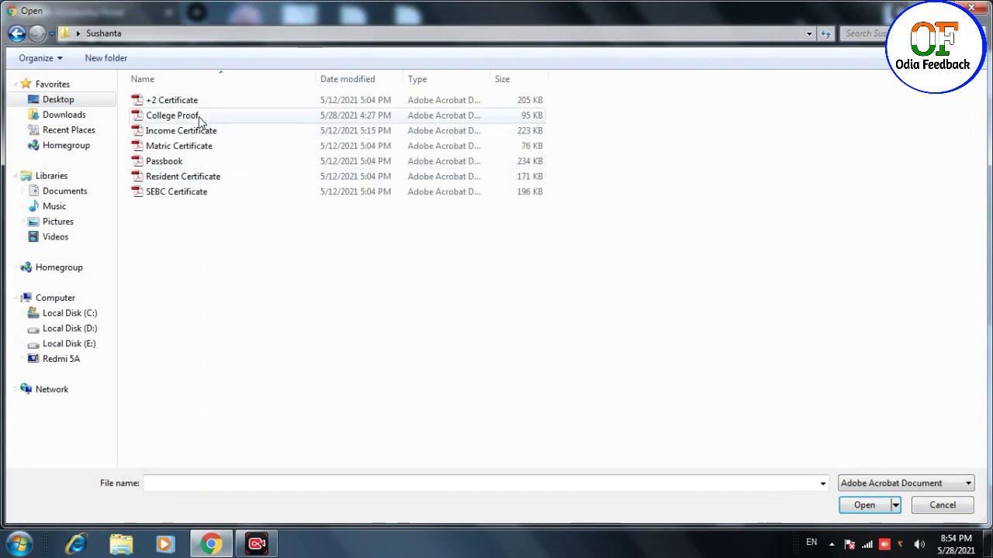
pyautogui.click(177, 148)
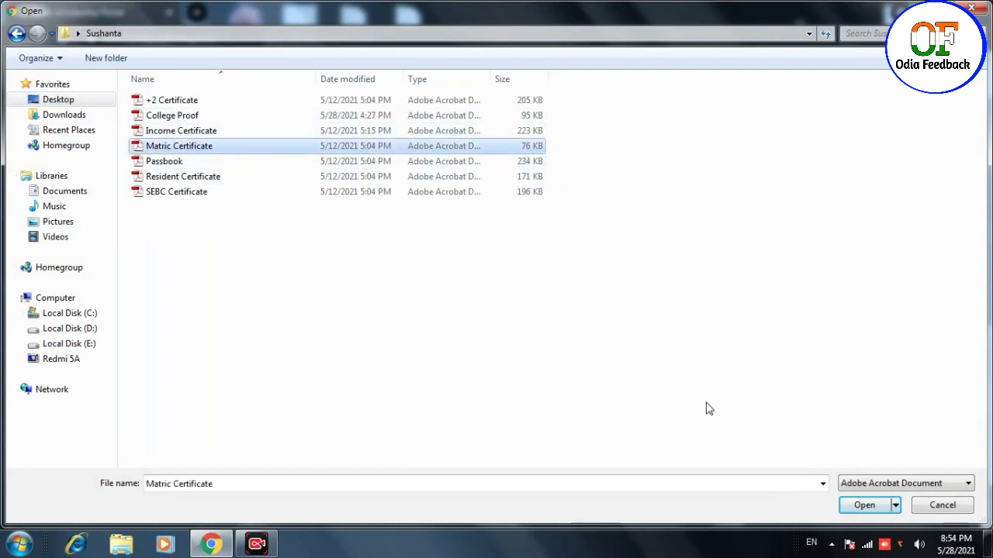
pyautogui.click(215, 150)
pyautogui.click(215, 148)
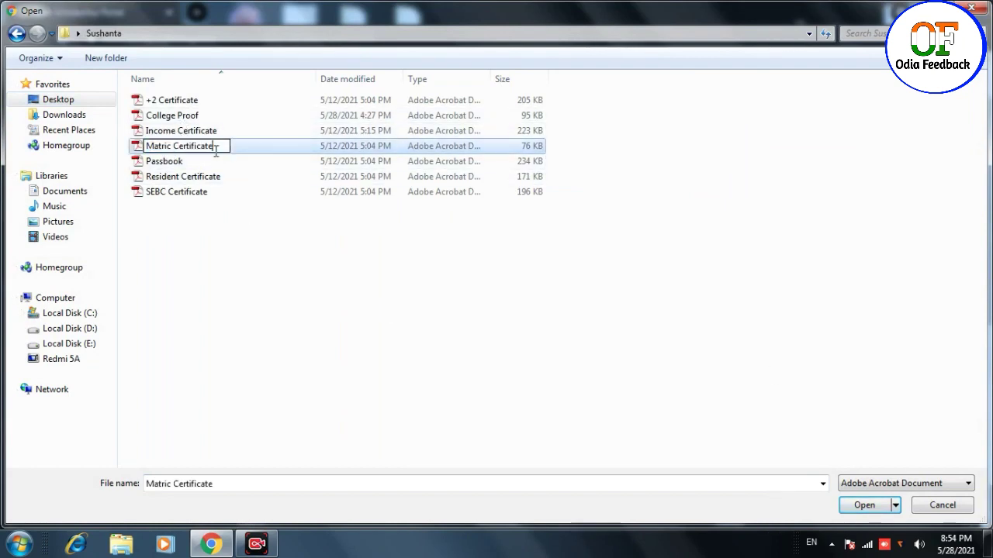
pyautogui.click(237, 150)
pyautogui.doubleClick(238, 155)
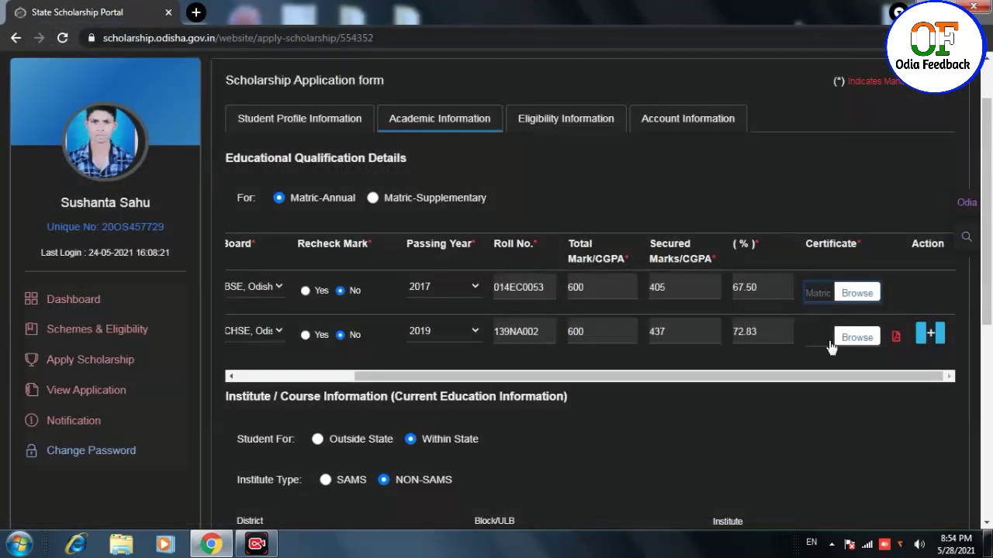
# - Set the Plus 2 row's board to CHSE, Odisha and passing year to 2019
pyautogui.tripleClick(703, 384)
pyautogui.moveTo(660, 376); pyautogui.dragTo(534, 372)
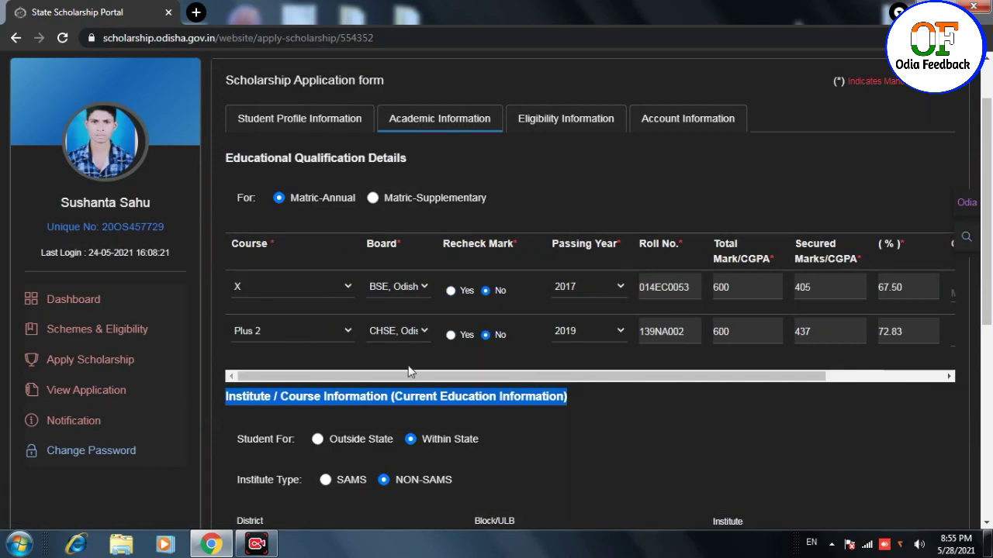
pyautogui.click(413, 332)
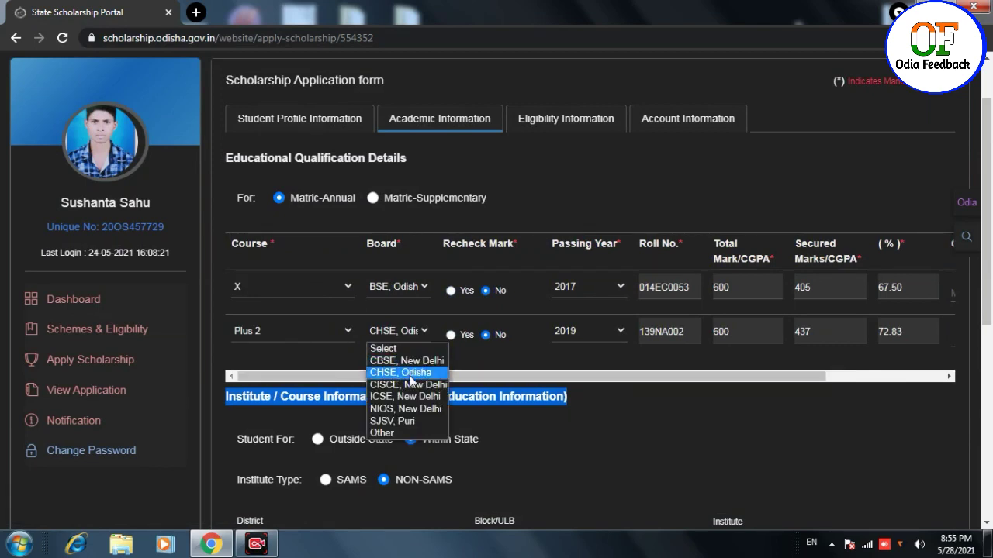
pyautogui.click(411, 373)
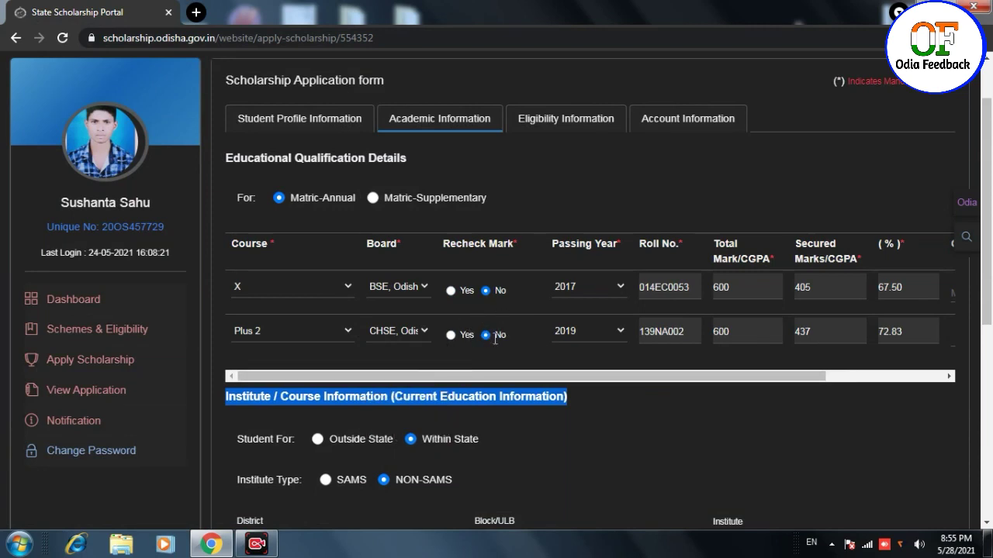
pyautogui.click(596, 336)
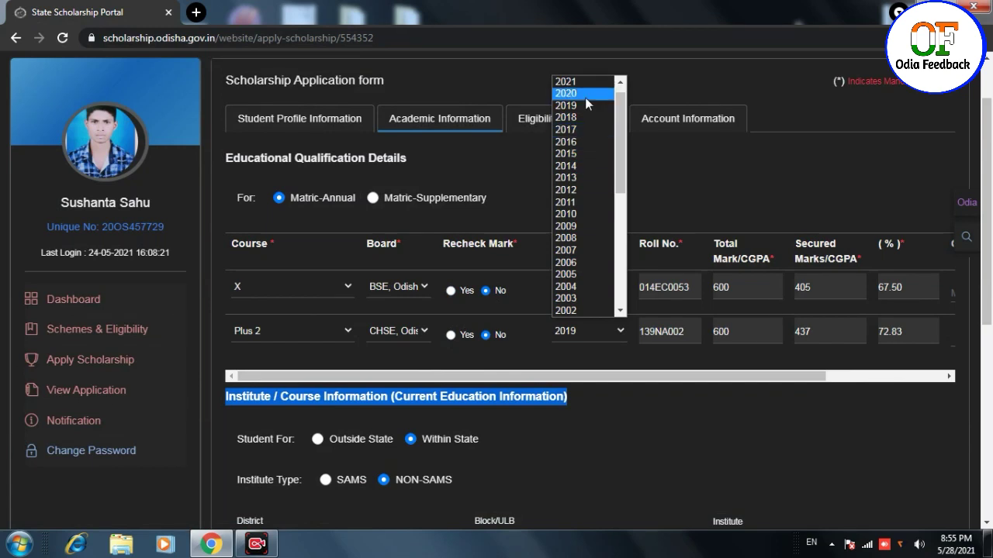
pyautogui.click(585, 104)
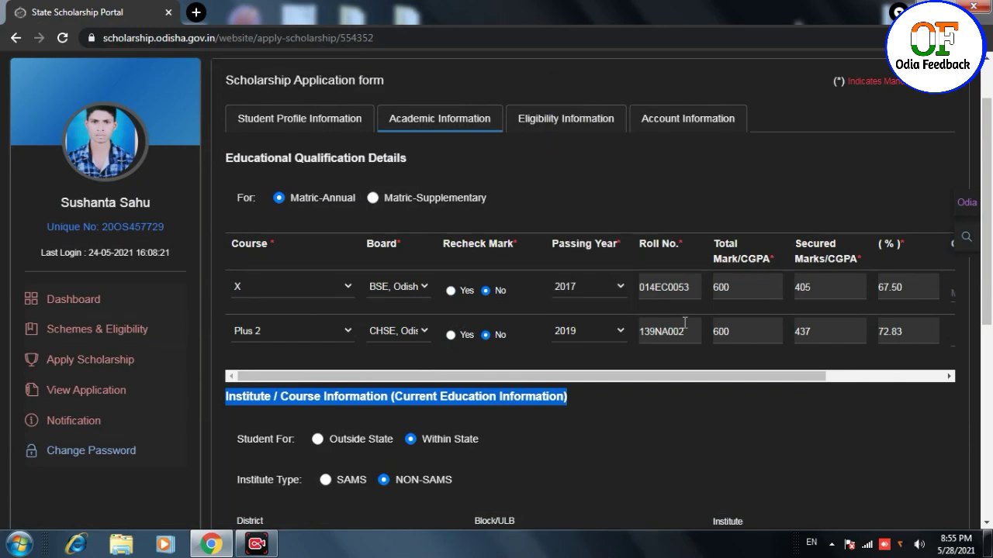
pyautogui.click(577, 368)
pyautogui.moveTo(627, 380); pyautogui.dragTo(751, 389)
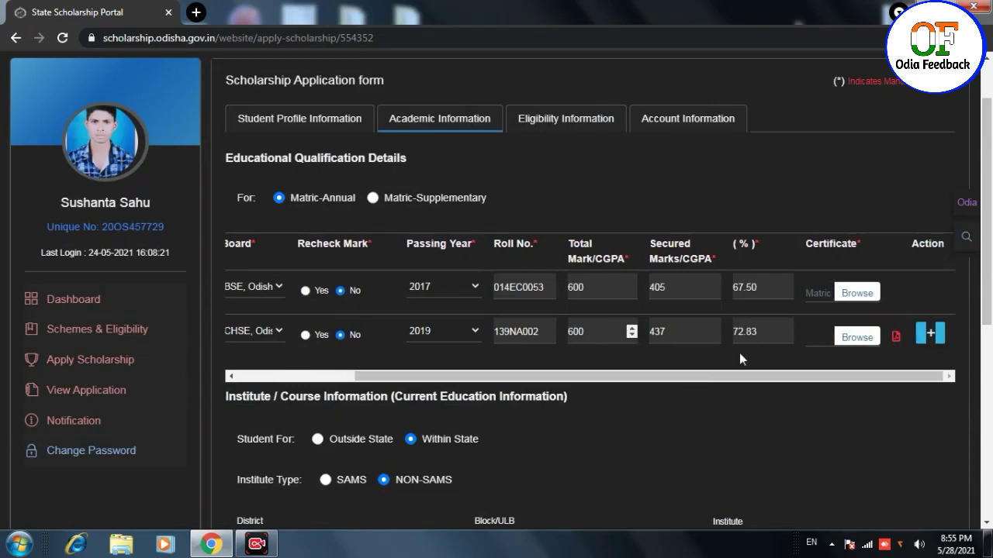
# - Attach the +2 Certificate to the Plus 2 row
pyautogui.click(859, 336)
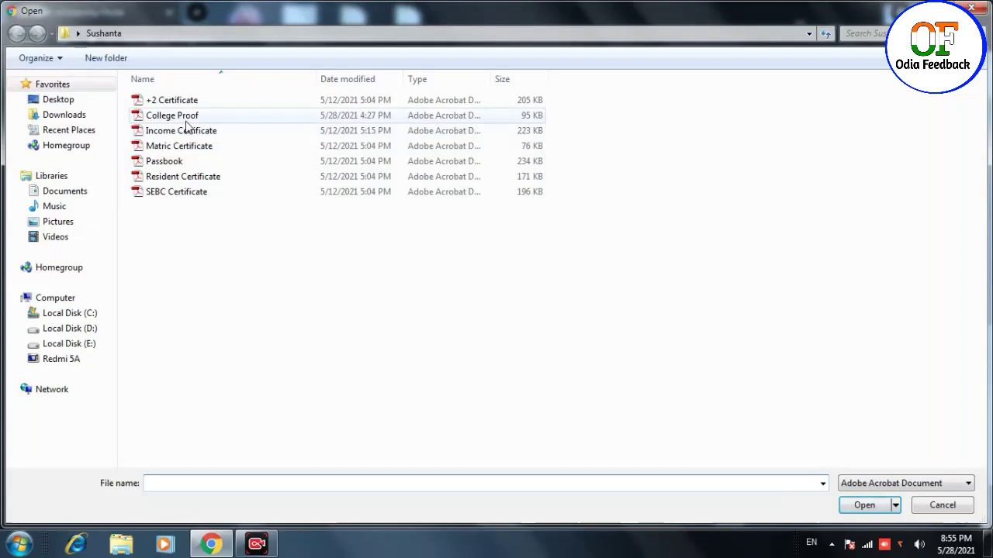
pyautogui.click(194, 101)
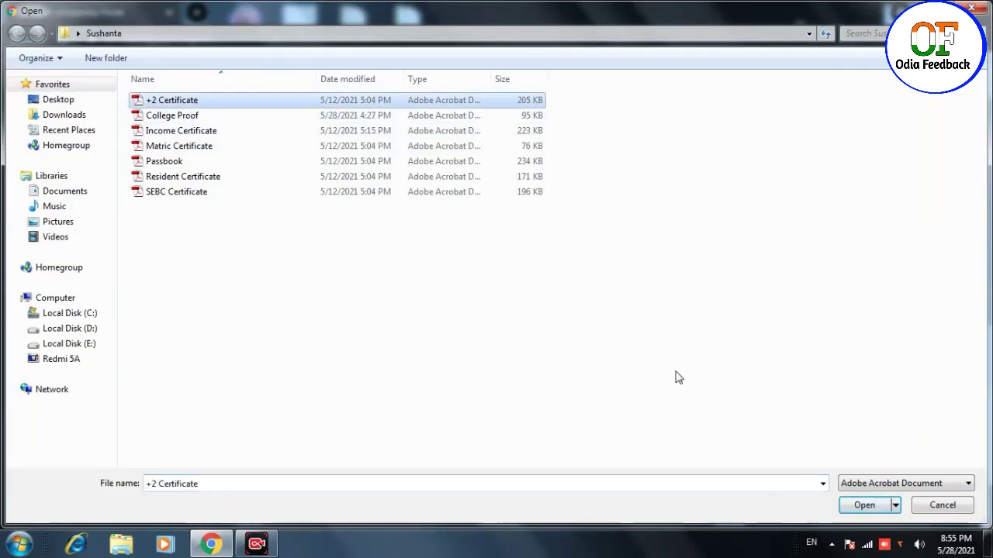
pyautogui.doubleClick(304, 99)
pyautogui.scroll(-1, 776, 384)
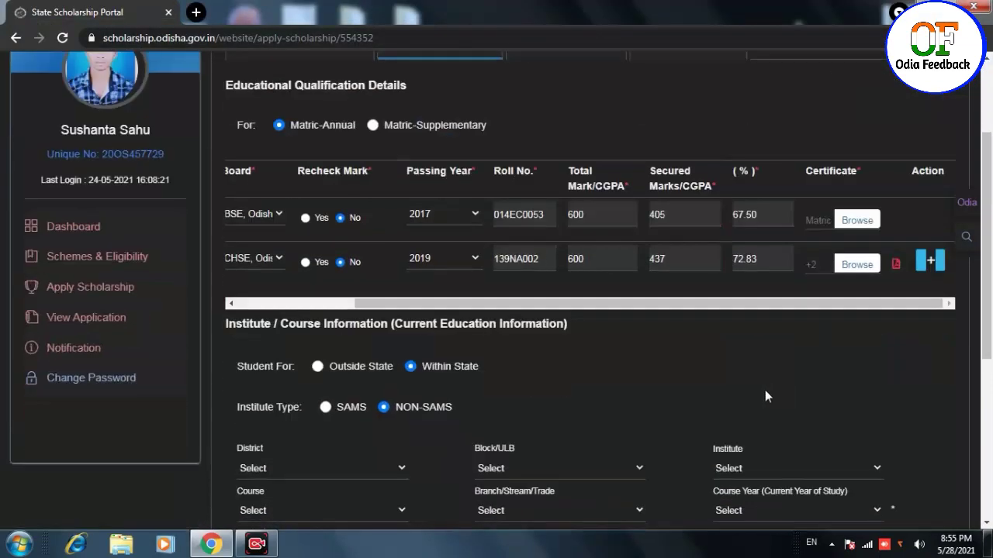
# - Select SAMS as the institute type and paste the CAF barcode into Unique Ref. No
pyautogui.scroll(-3, 765, 396)
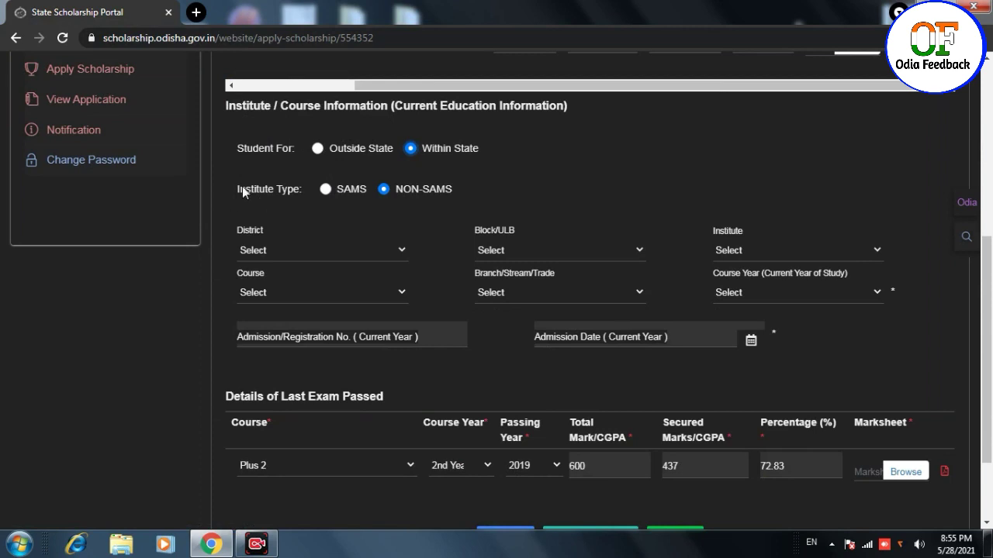
pyautogui.click(326, 190)
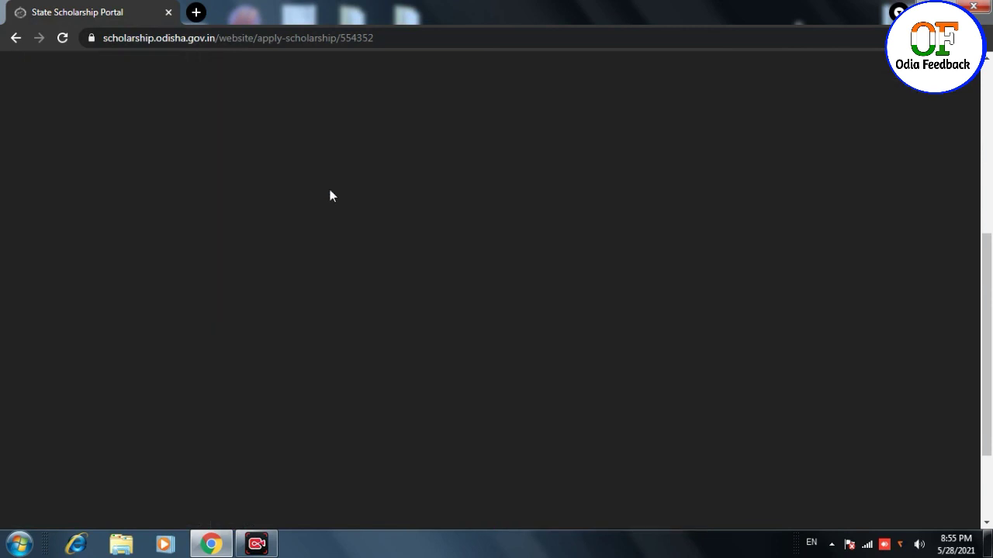
pyautogui.click(505, 193)
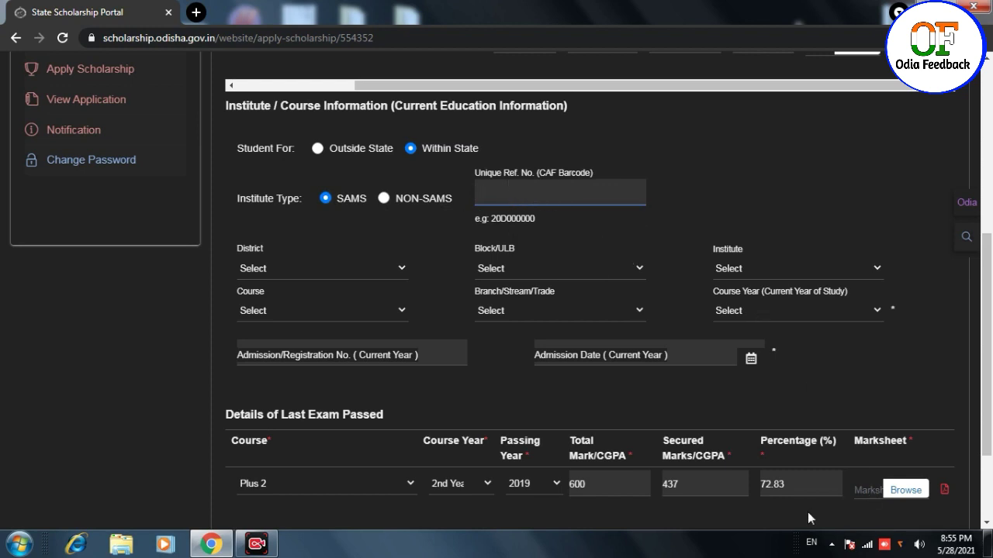
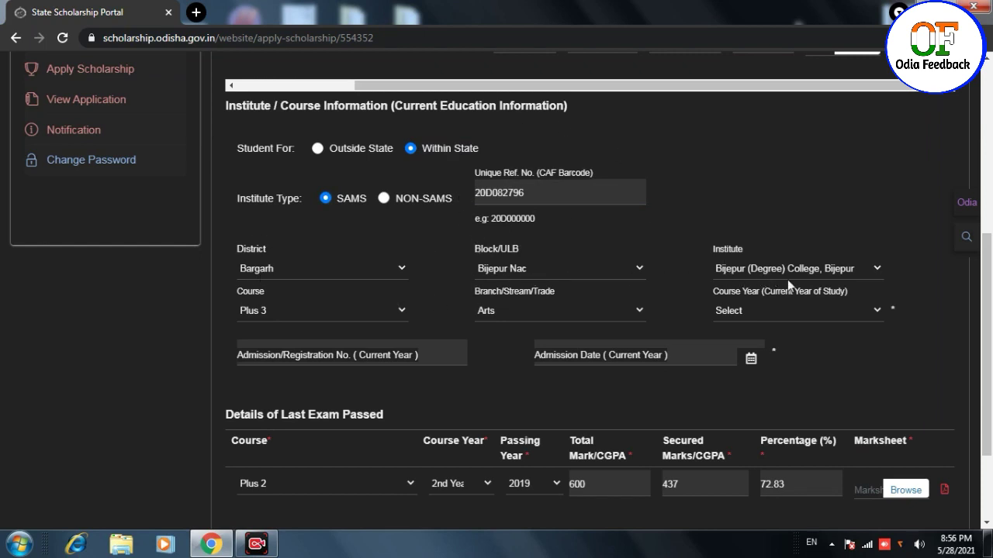
# - Set the current course to Plus 3, branch Arts, course year 1st Year
pyautogui.click(325, 311)
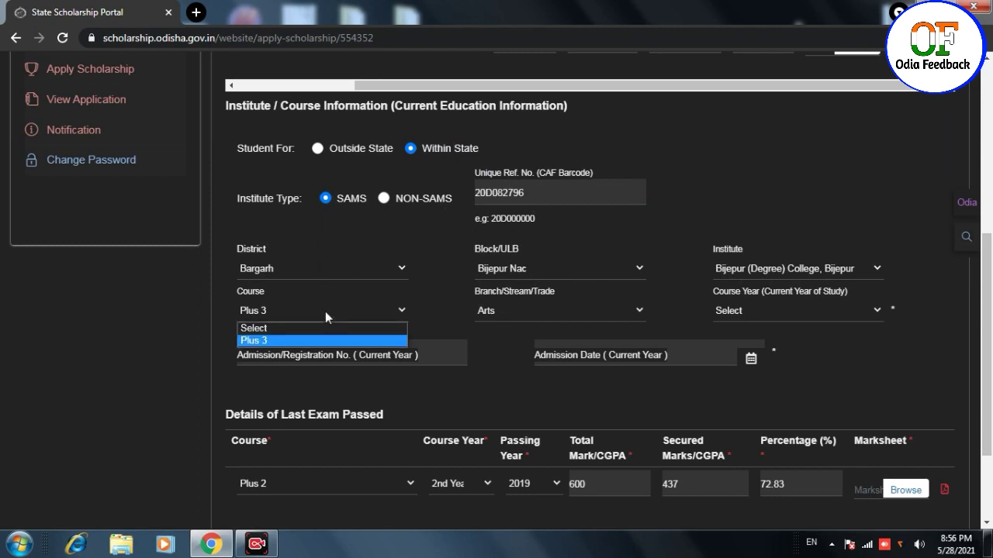
pyautogui.click(340, 339)
pyautogui.click(497, 312)
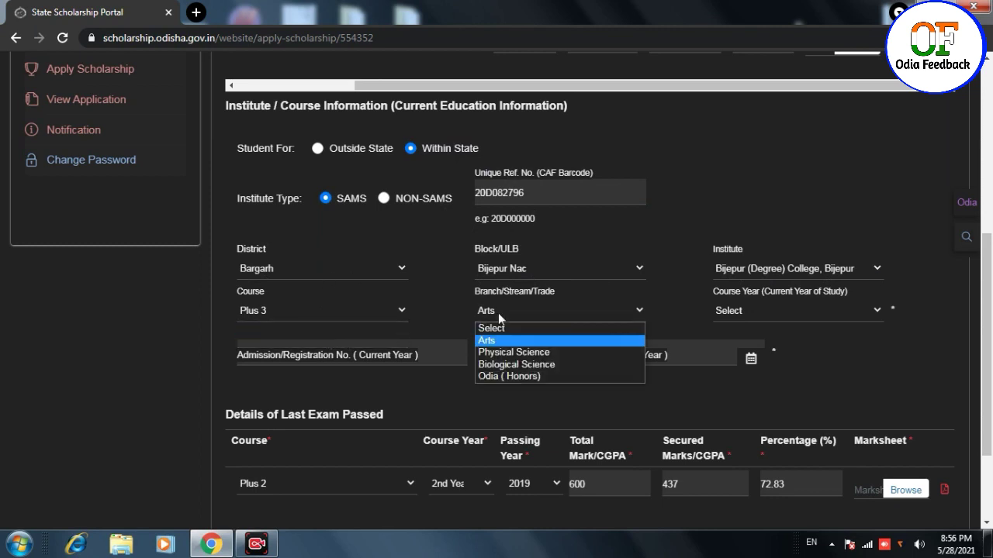
pyautogui.click(497, 336)
pyautogui.click(761, 311)
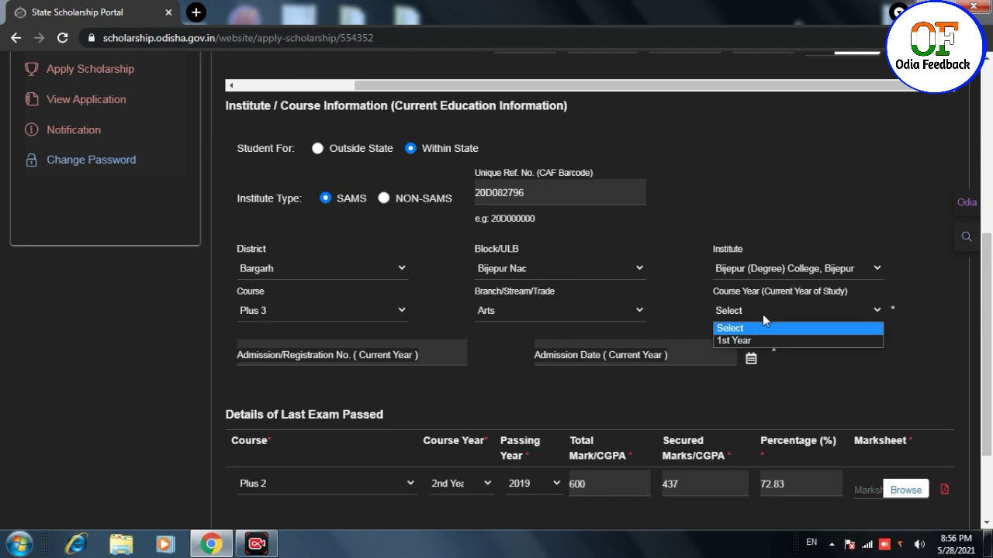
pyautogui.click(764, 339)
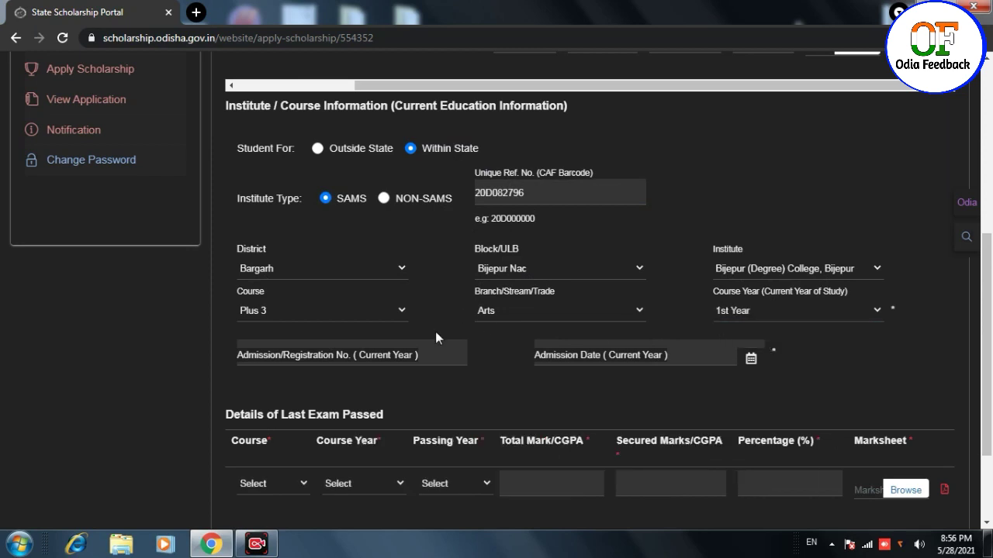
pyautogui.click(412, 357)
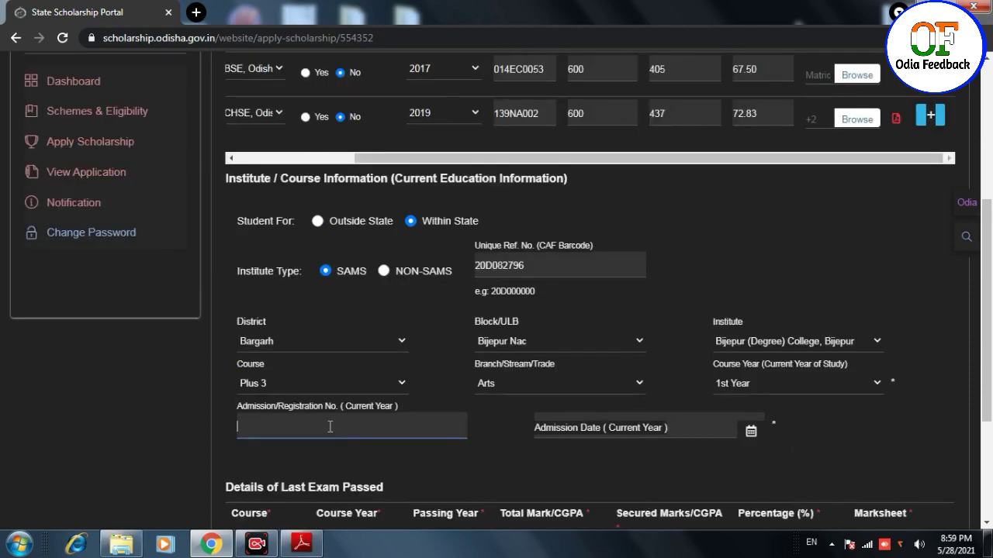
# - Enter the admission registration number, correcting a typo
pyautogui.write('A20-01')
pyautogui.click(319, 448)
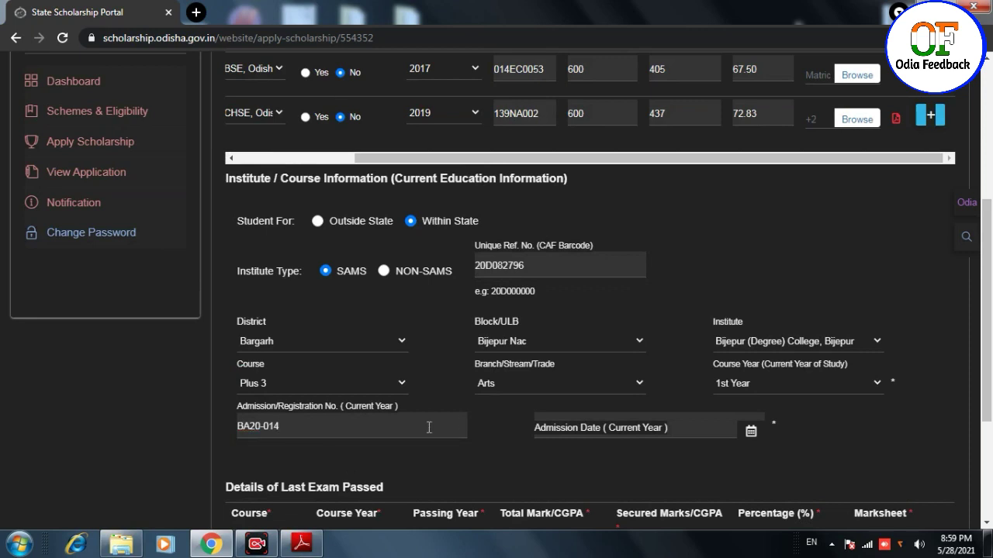
# - Set the admission date to 29-09-2020 using the calendar
pyautogui.click(642, 428)
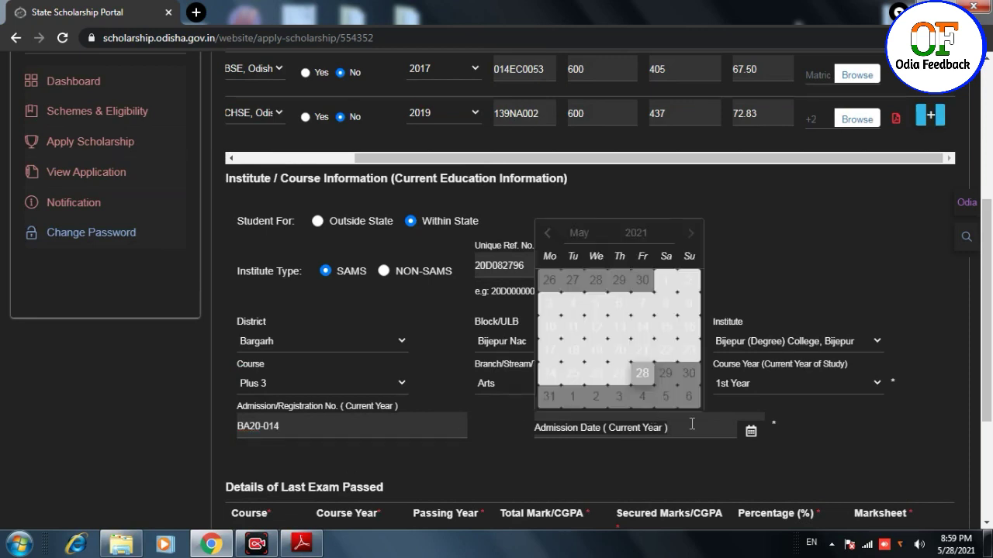
pyautogui.click(649, 239)
pyautogui.click(651, 367)
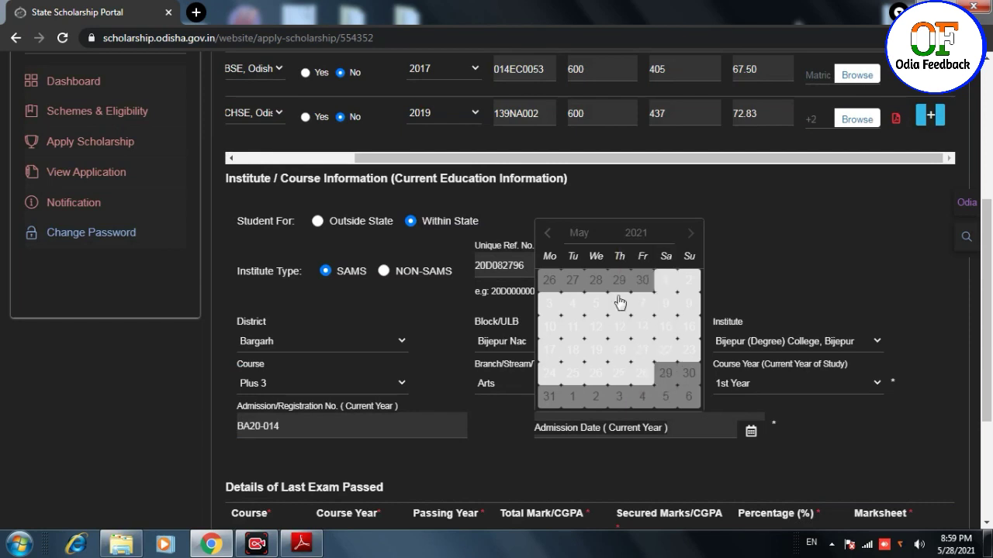
pyautogui.click(587, 230)
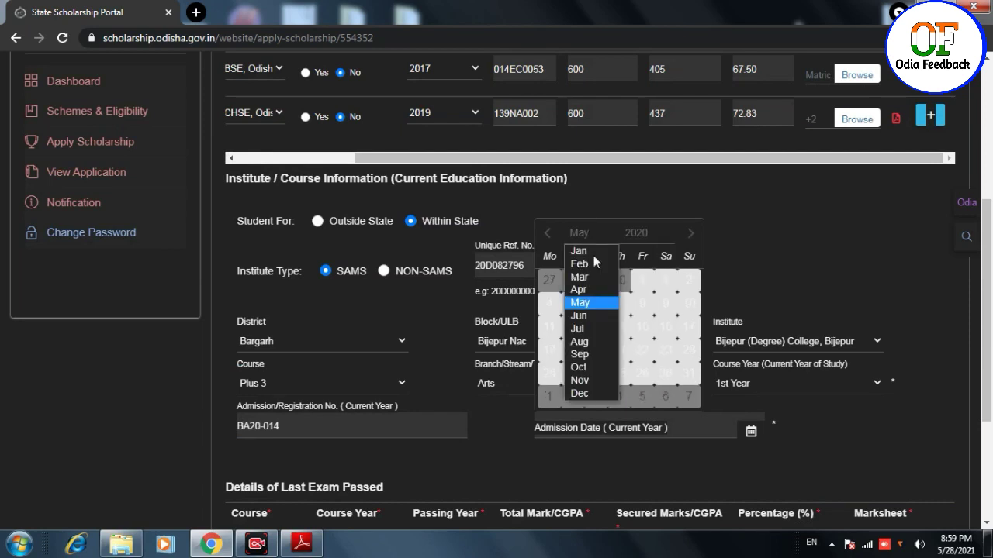
pyautogui.click(595, 356)
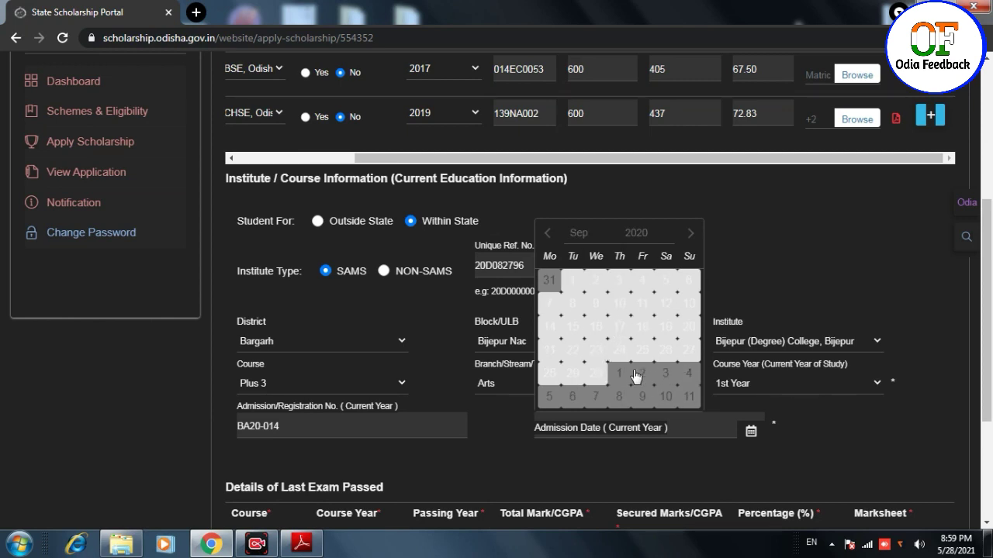
pyautogui.click(689, 354)
pyautogui.click(650, 427)
pyautogui.doubleClick(593, 424)
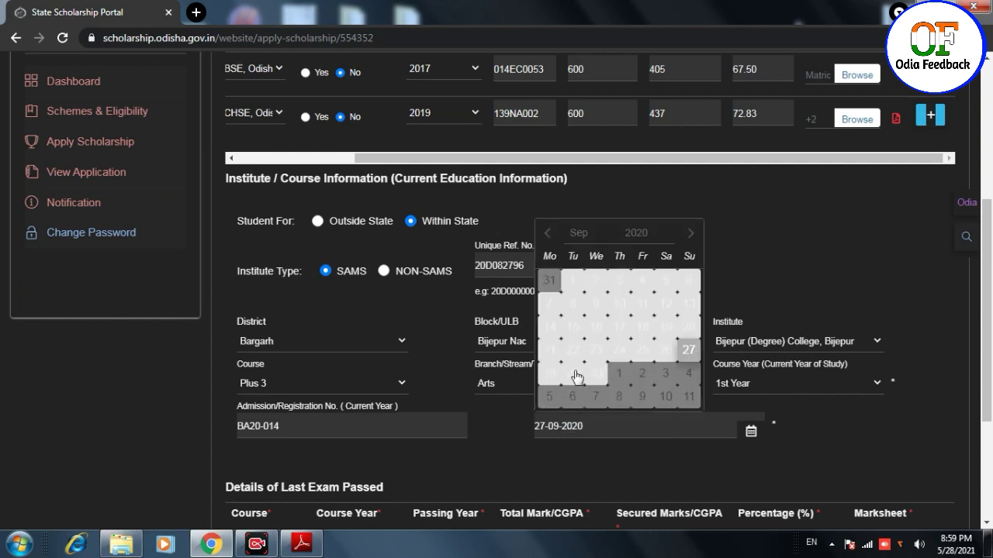
pyautogui.click(574, 374)
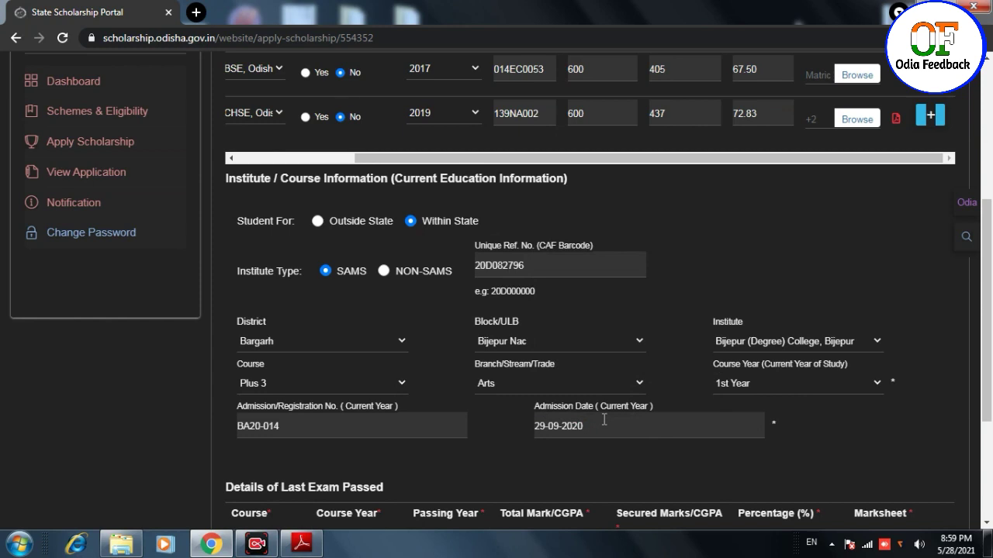
# - Set the last exam course to Plus 2, 2nd Year
pyautogui.scroll(-1, 603, 419)
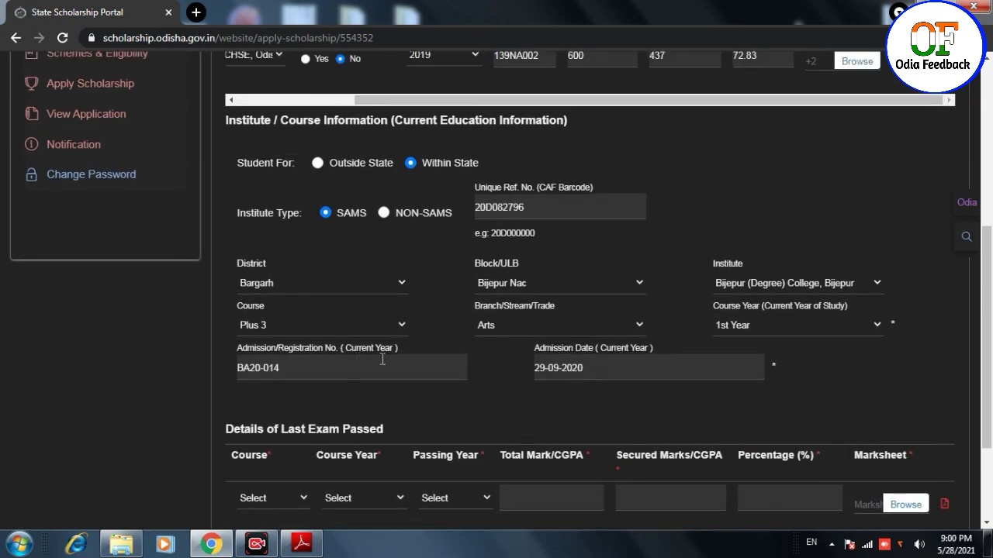
pyautogui.scroll(-1, 293, 360)
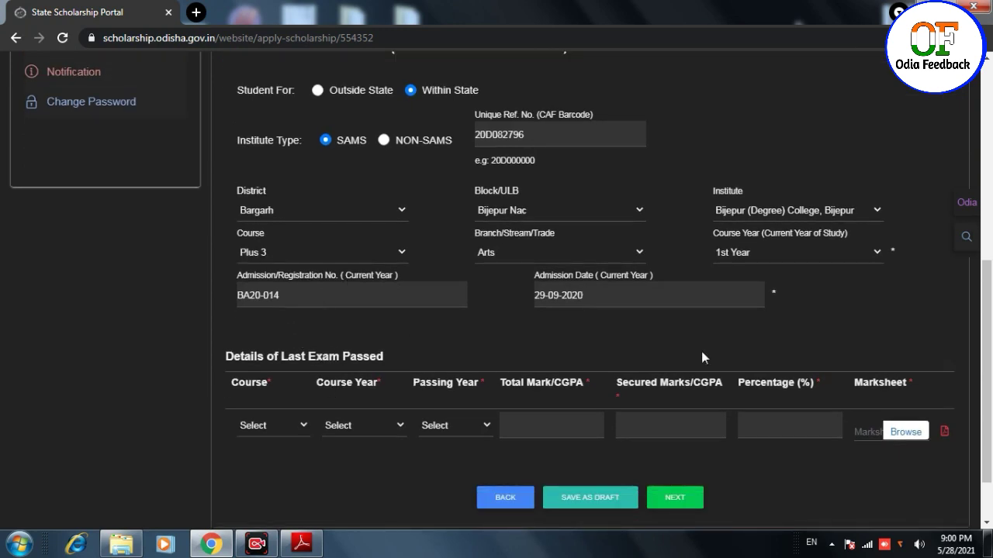
pyautogui.scroll(-1, 491, 355)
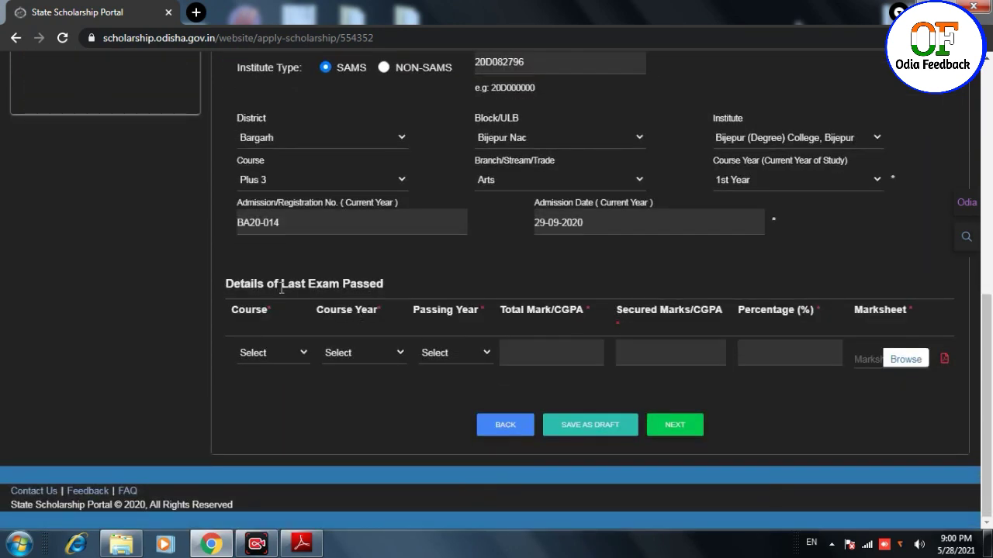
pyautogui.click(285, 358)
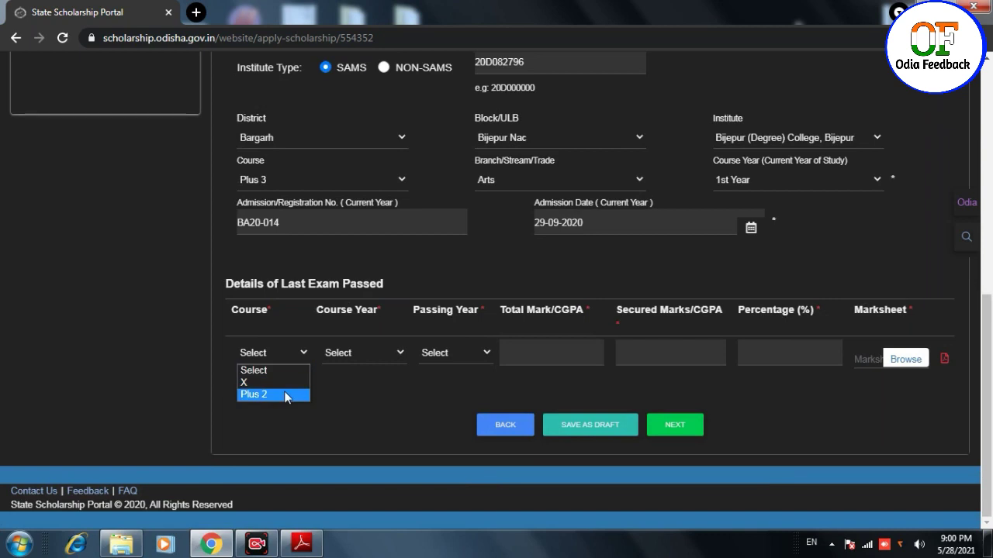
pyautogui.click(284, 394)
pyautogui.click(376, 353)
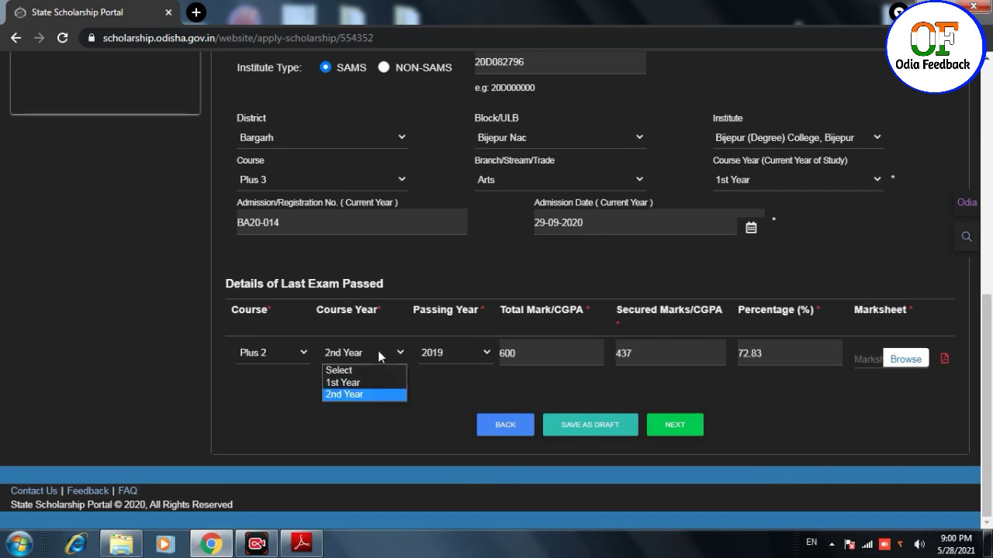
pyautogui.click(369, 397)
# - Attach the +2 Certificate as the last-exam marksheet and save as draft
pyautogui.click(906, 360)
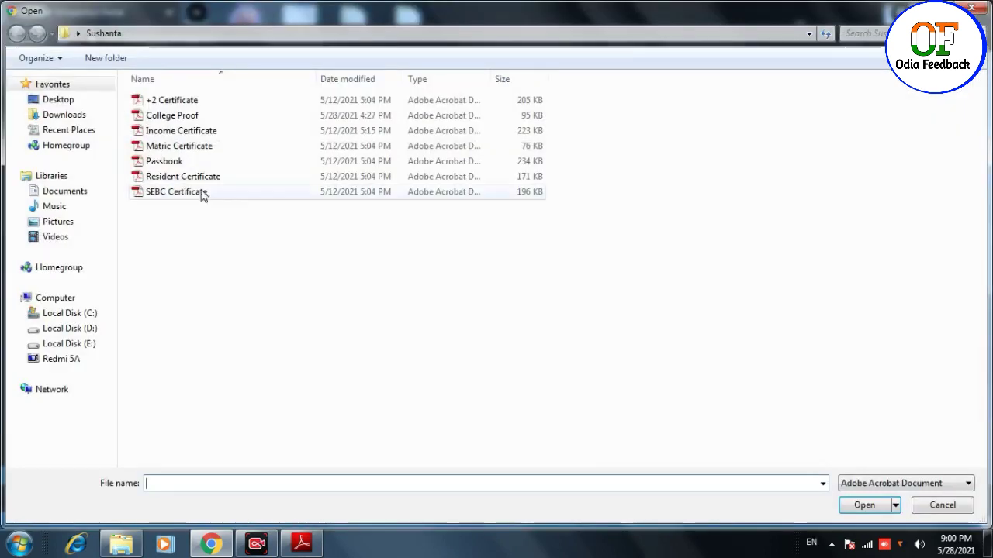
pyautogui.doubleClick(167, 105)
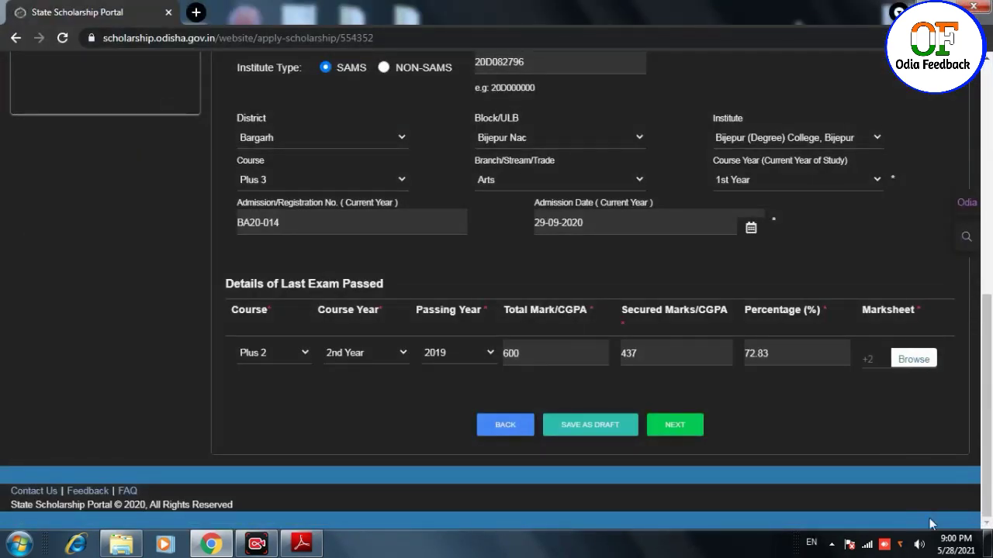
pyautogui.click(604, 428)
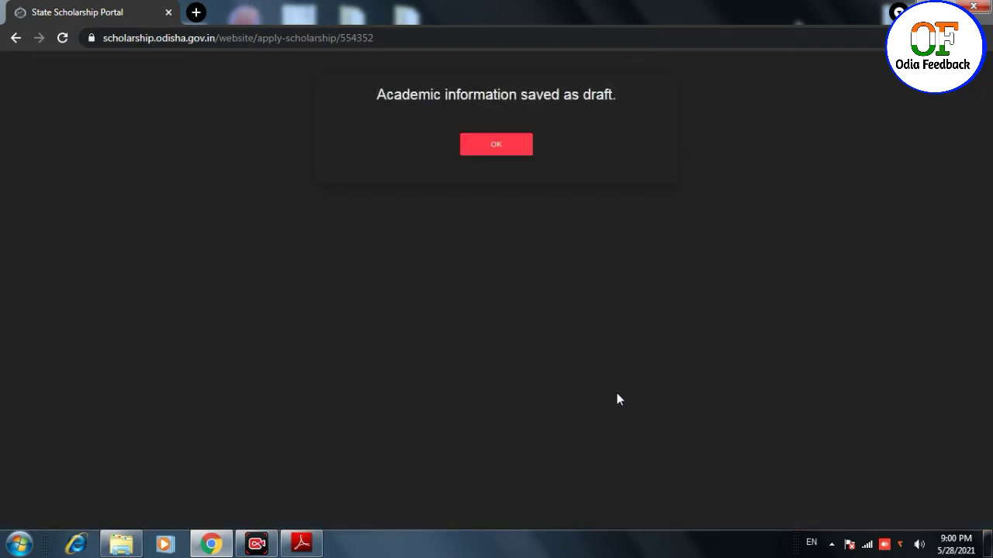
# - Dismiss the draft notice, submit with NEXT, and acknowledge the academic-update confirmations
pyautogui.click(512, 152)
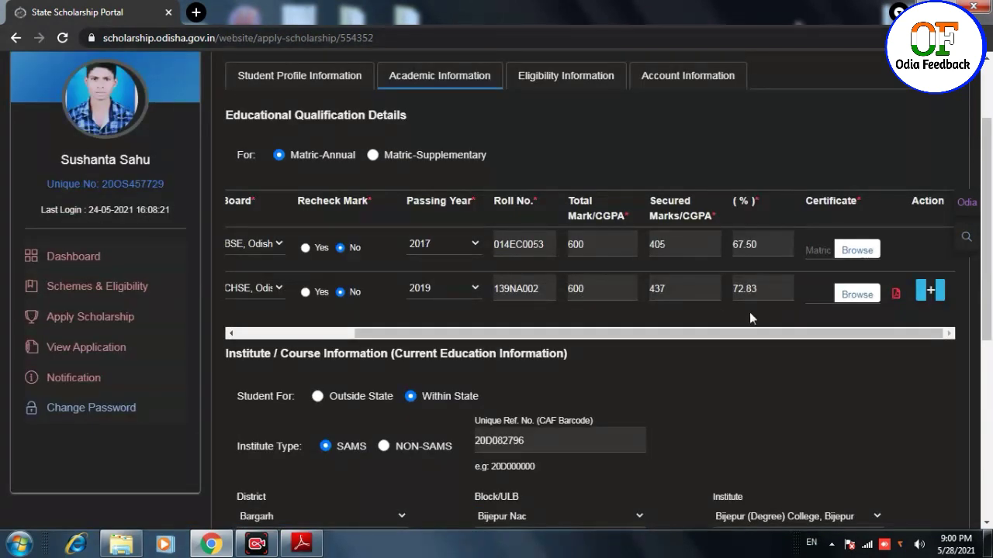
pyautogui.scroll(-1, 740, 311)
pyautogui.scroll(-4, 787, 310)
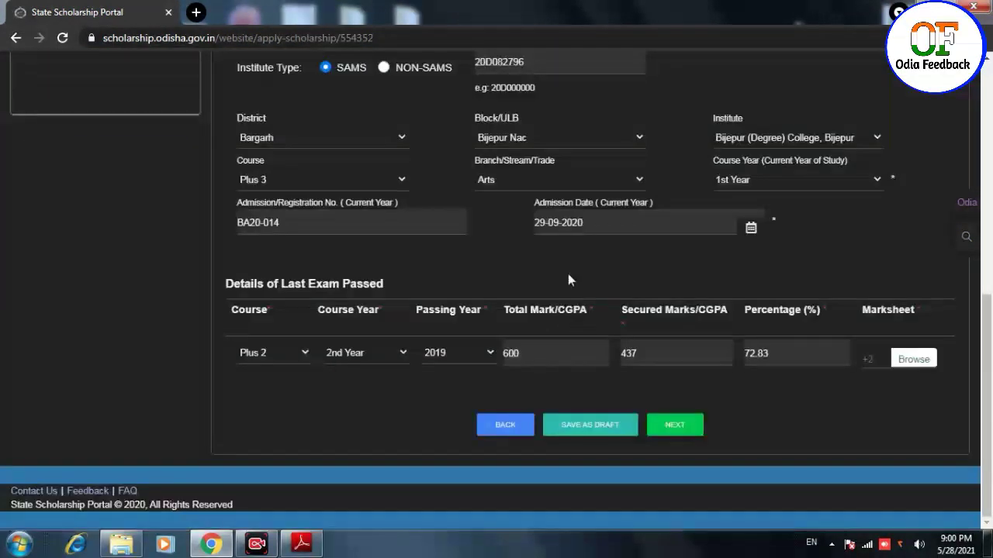
pyautogui.click(675, 425)
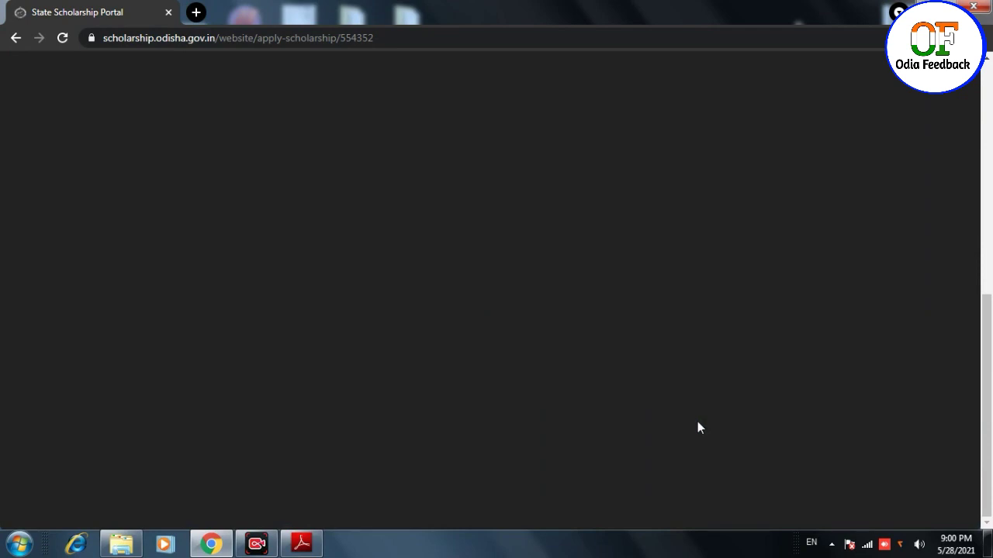
pyautogui.click(463, 149)
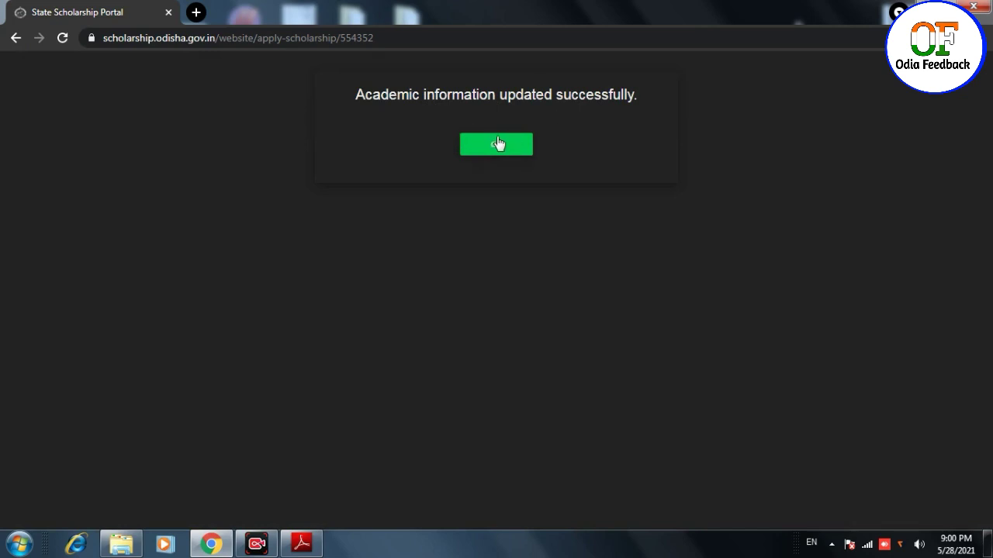
pyautogui.click(497, 144)
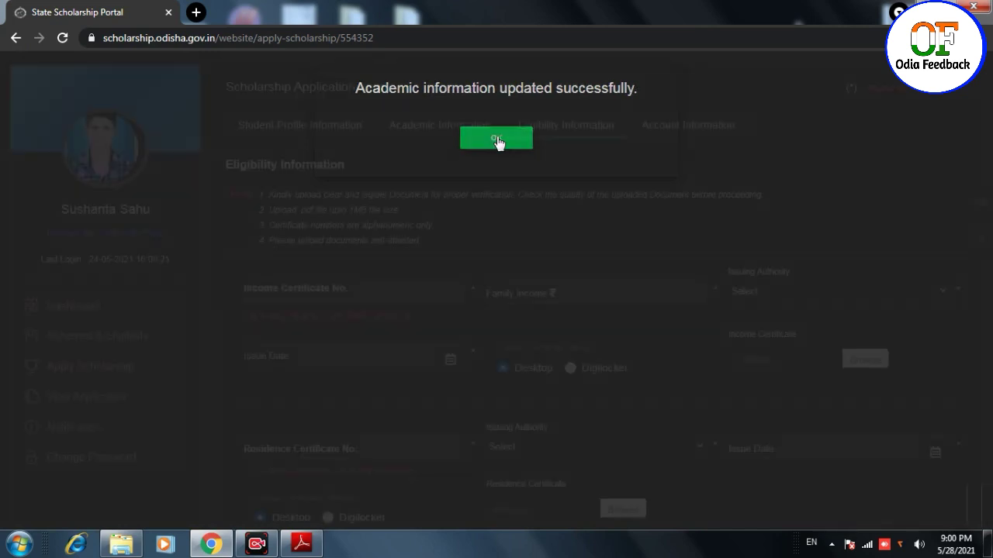
pyautogui.scroll(-1, 315, 256)
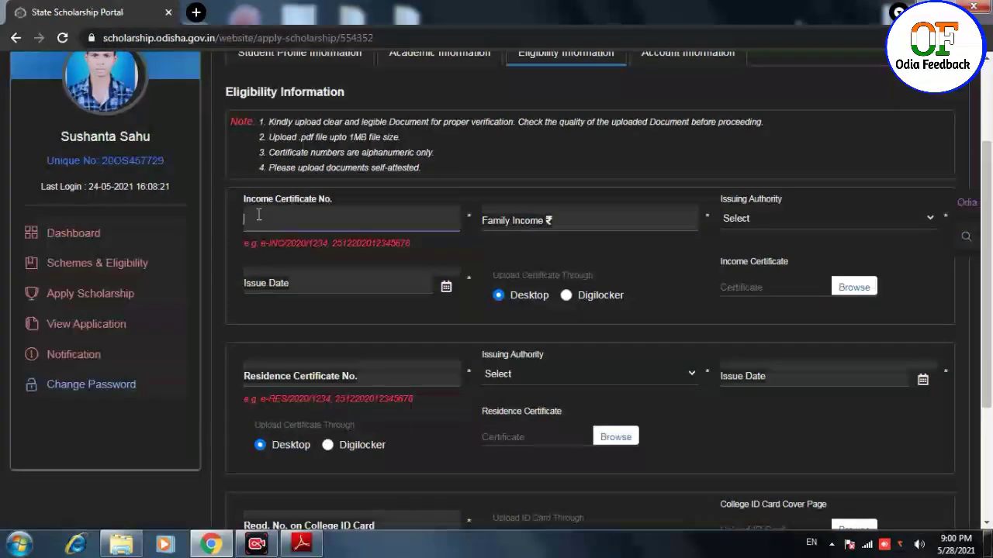
# - Enter the income certificate number, family income 60000, and Revenue Officers as issuing authority
pyautogui.scroll(-1, 299, 209)
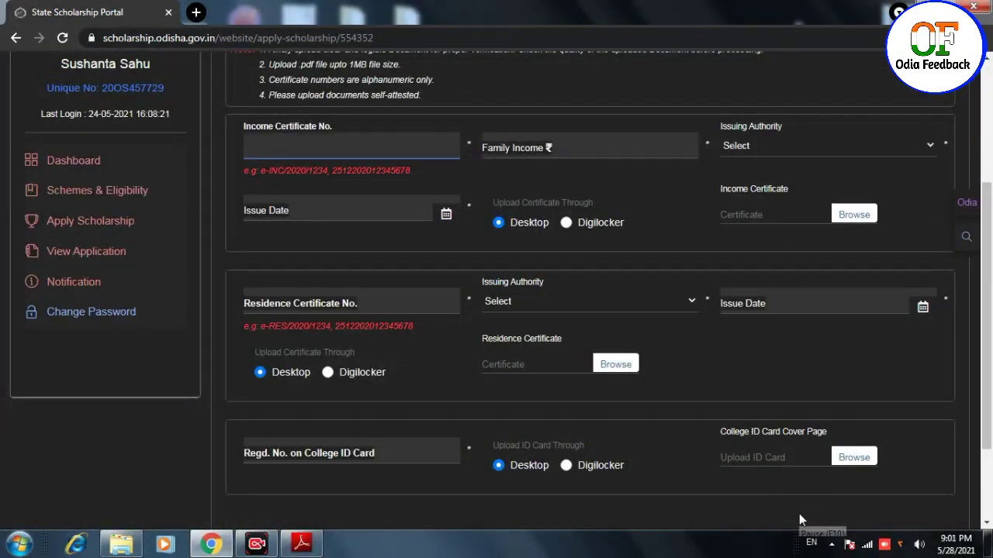
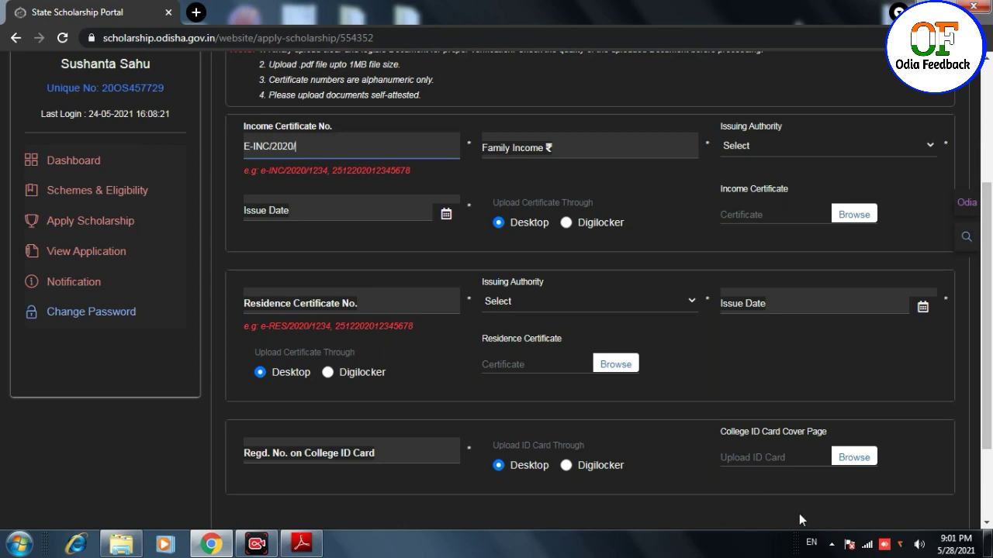
pyautogui.click(577, 144)
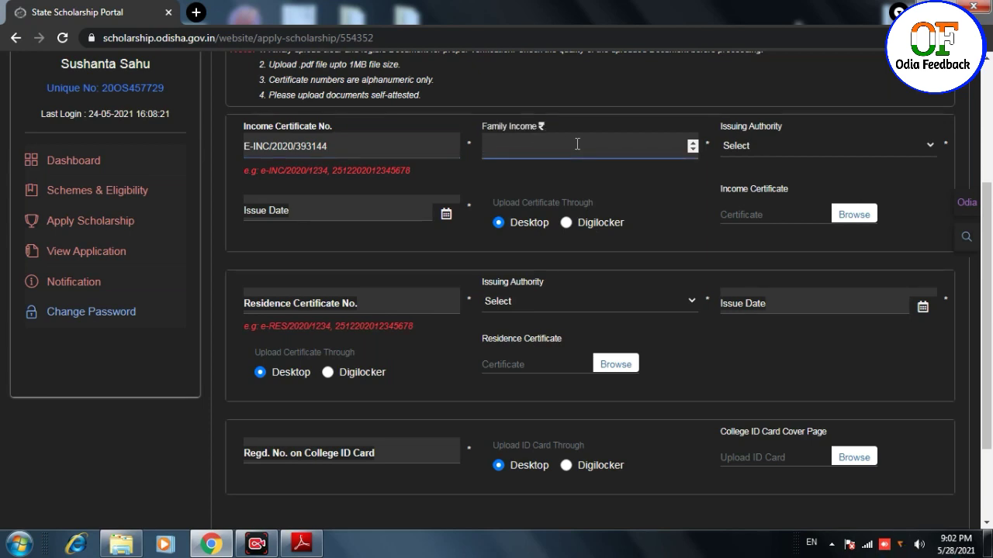
pyautogui.write('60000')
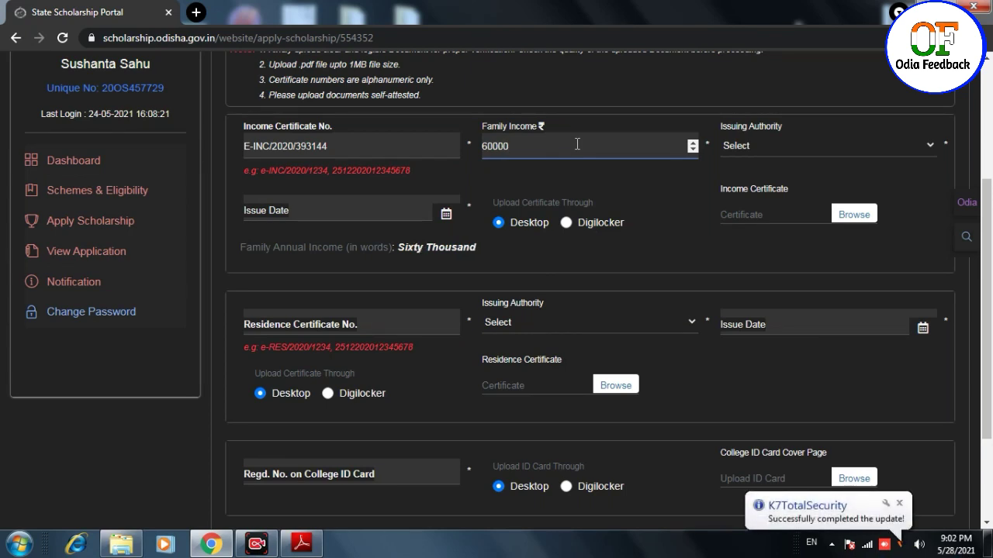
pyautogui.click(761, 142)
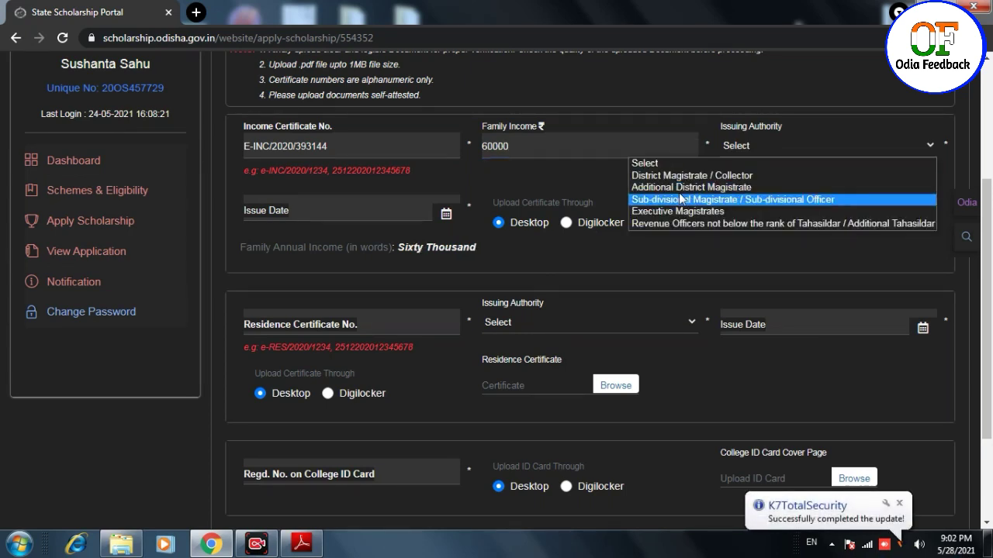
pyautogui.click(670, 224)
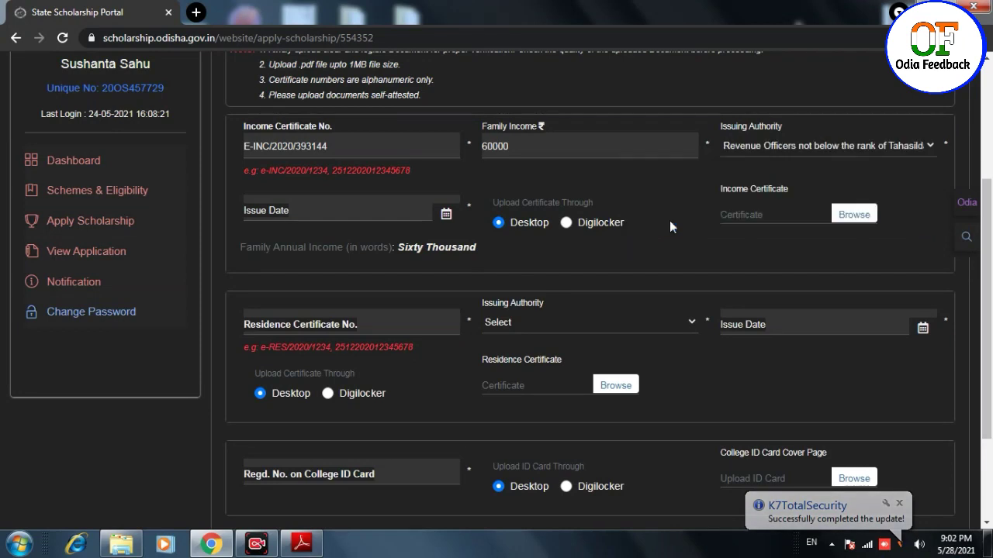
# - Set the income certificate issue date to 03-10-2020
pyautogui.click(445, 214)
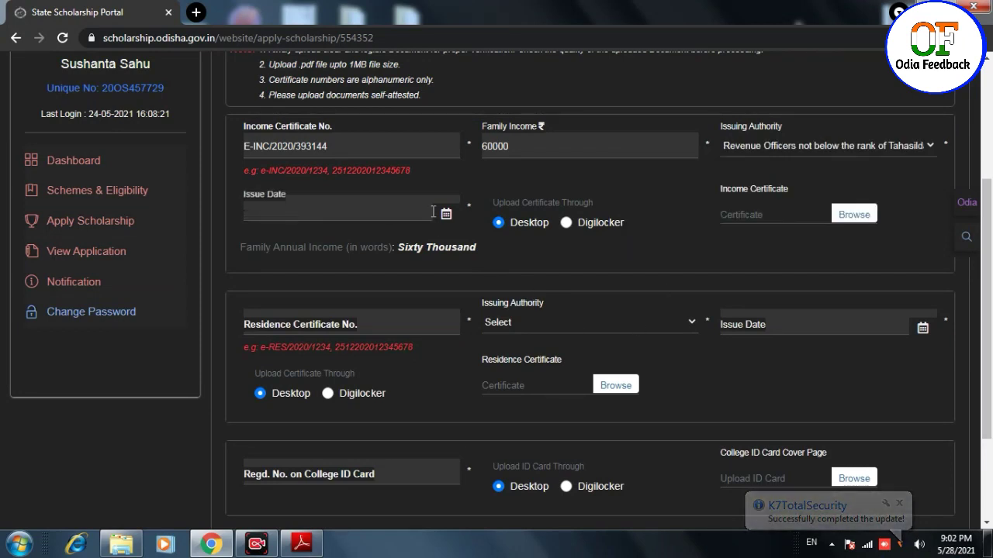
pyautogui.click(368, 237)
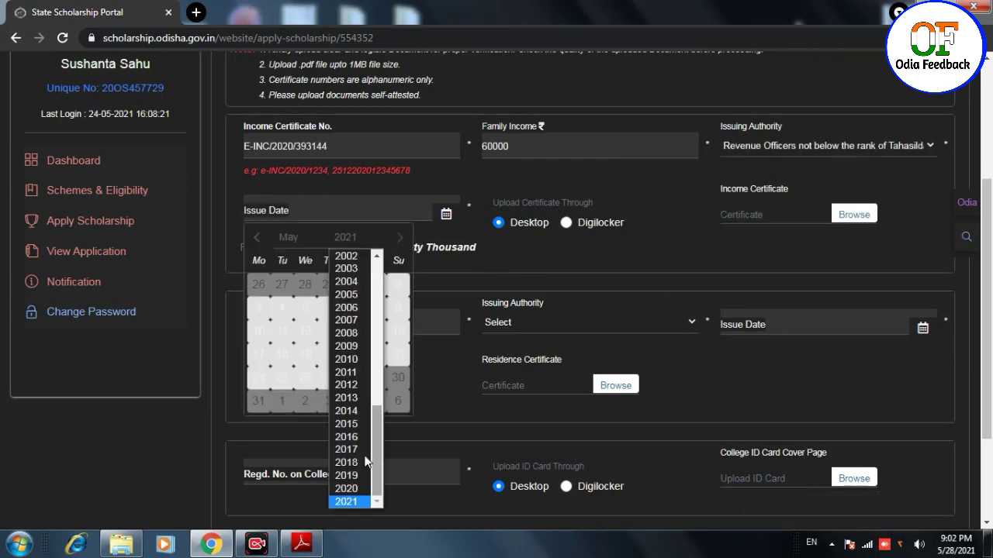
pyautogui.click(351, 490)
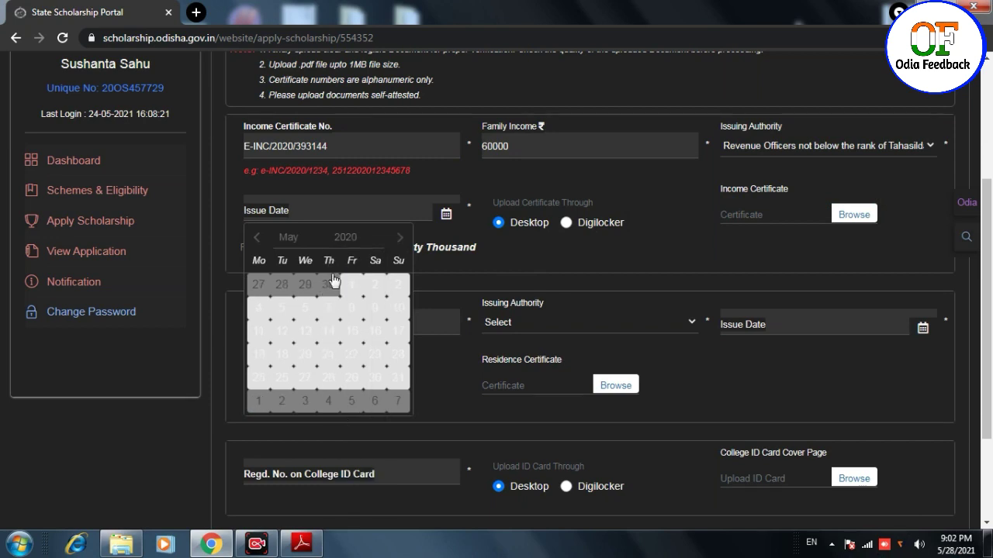
pyautogui.click(290, 239)
pyautogui.click(294, 308)
pyautogui.scroll(-1, 309, 366)
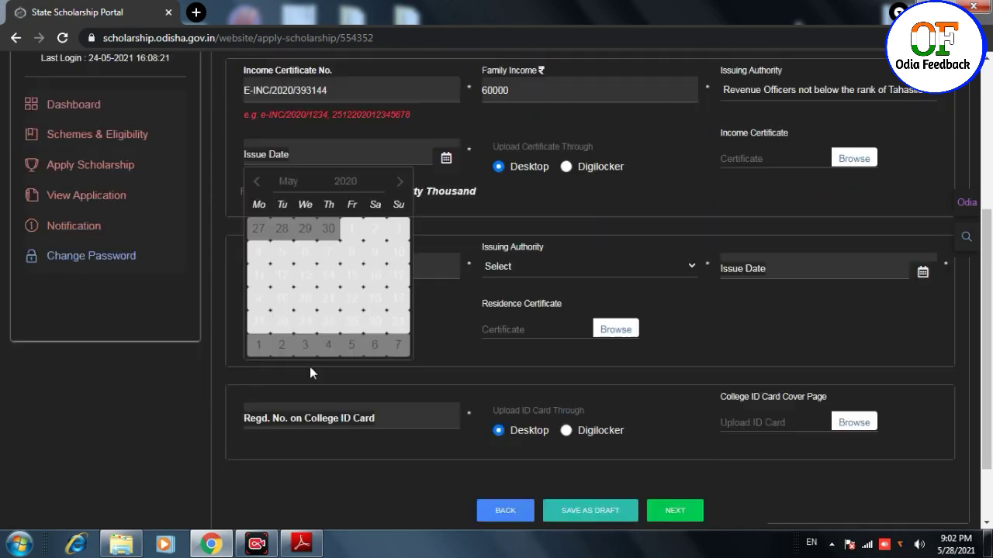
pyautogui.click(300, 167)
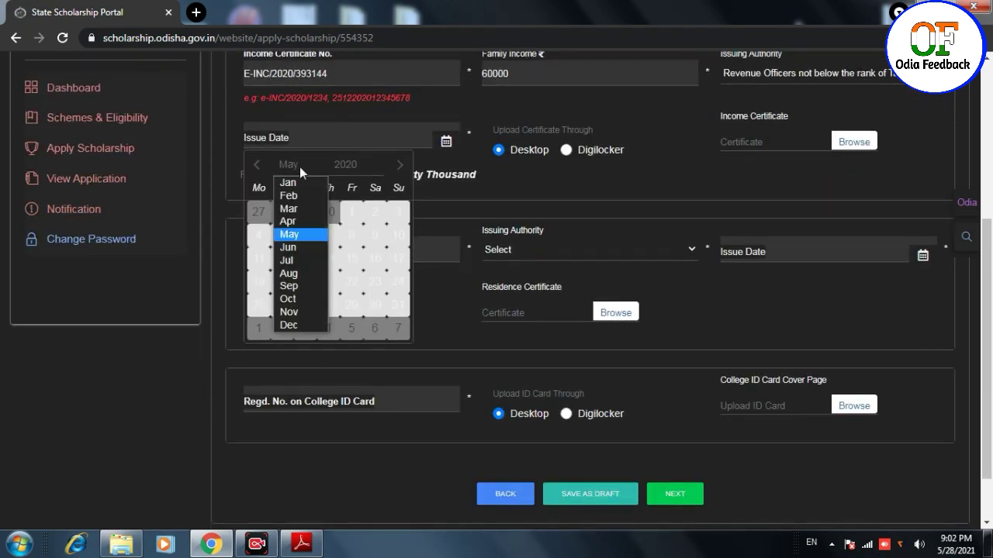
pyautogui.click(287, 301)
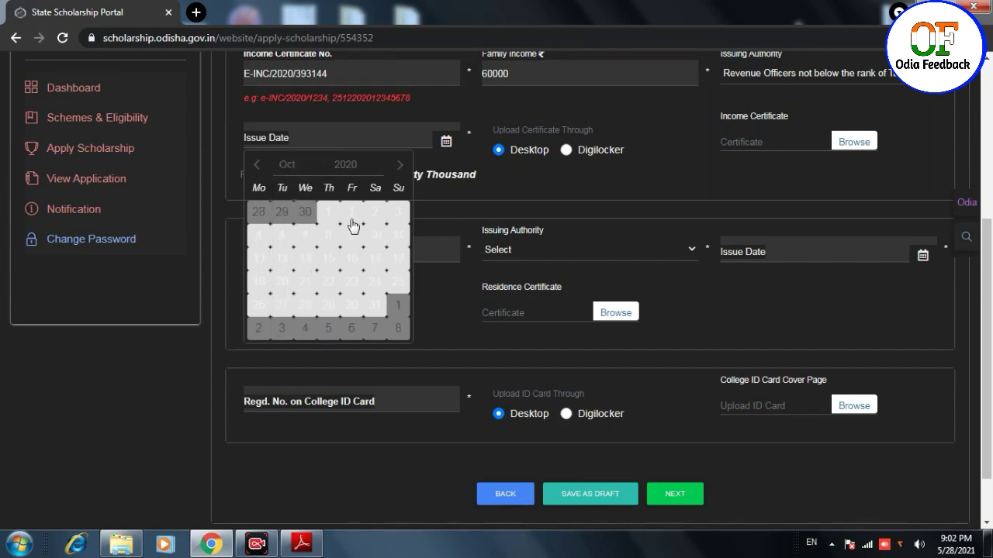
pyautogui.click(374, 212)
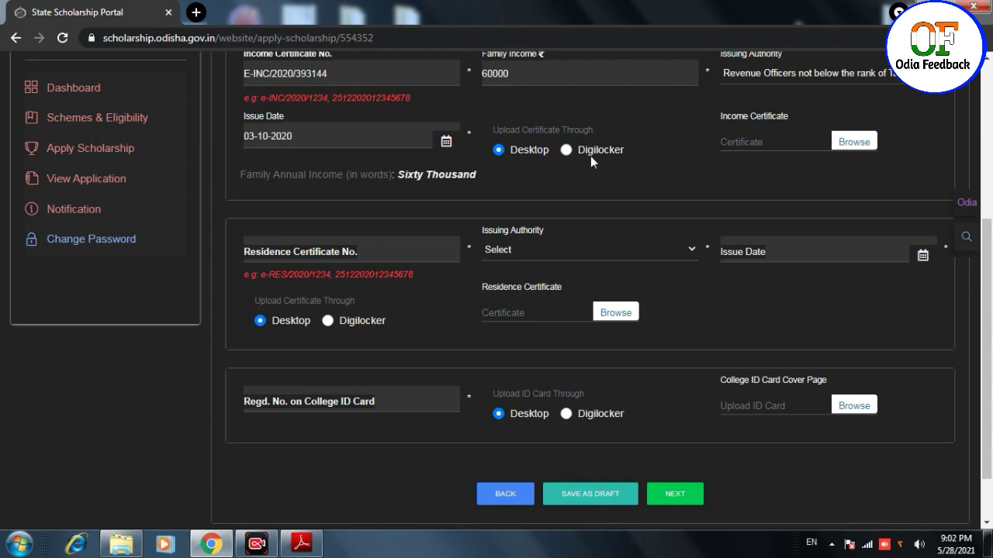
# - Attach Income Certificate.pdf to the income section
pyautogui.click(855, 143)
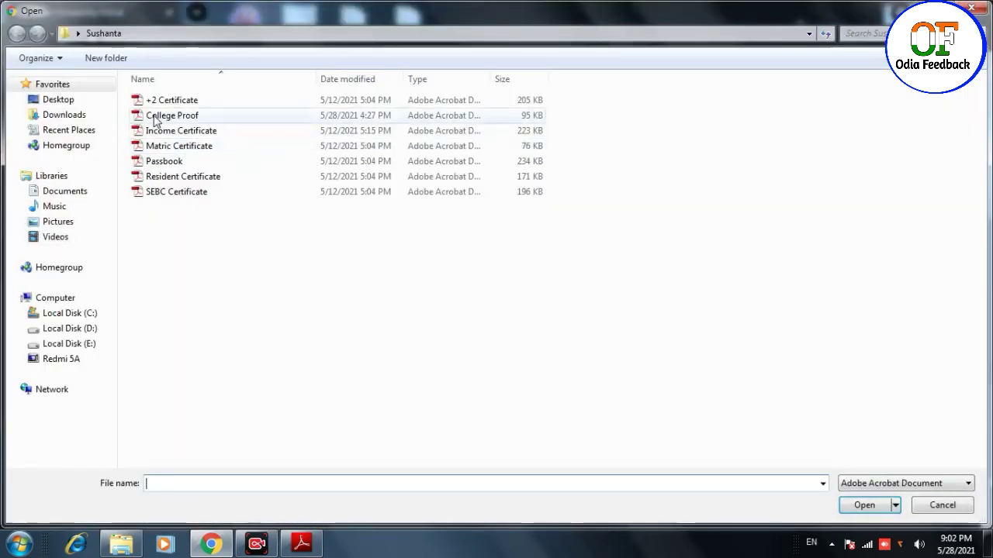
pyautogui.click(160, 132)
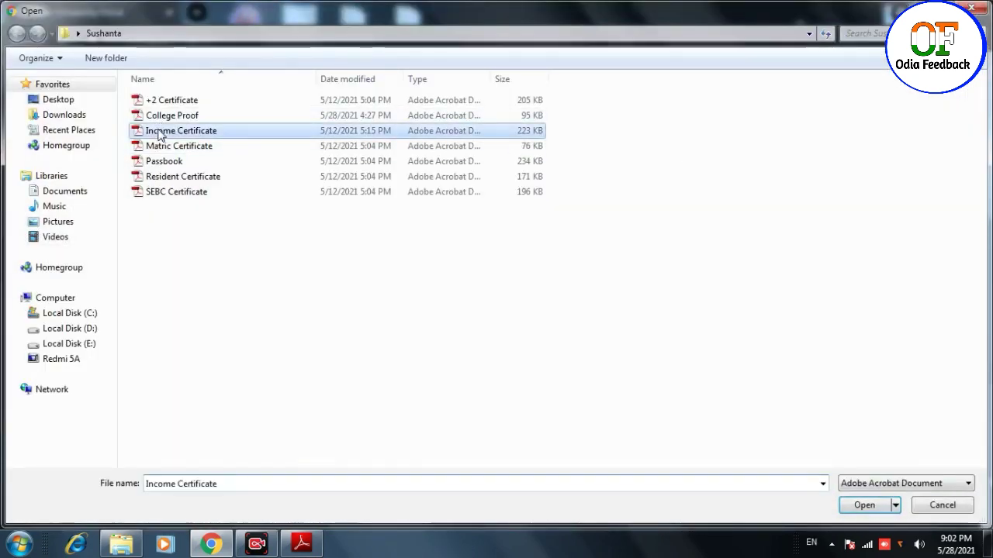
pyautogui.doubleClick(251, 134)
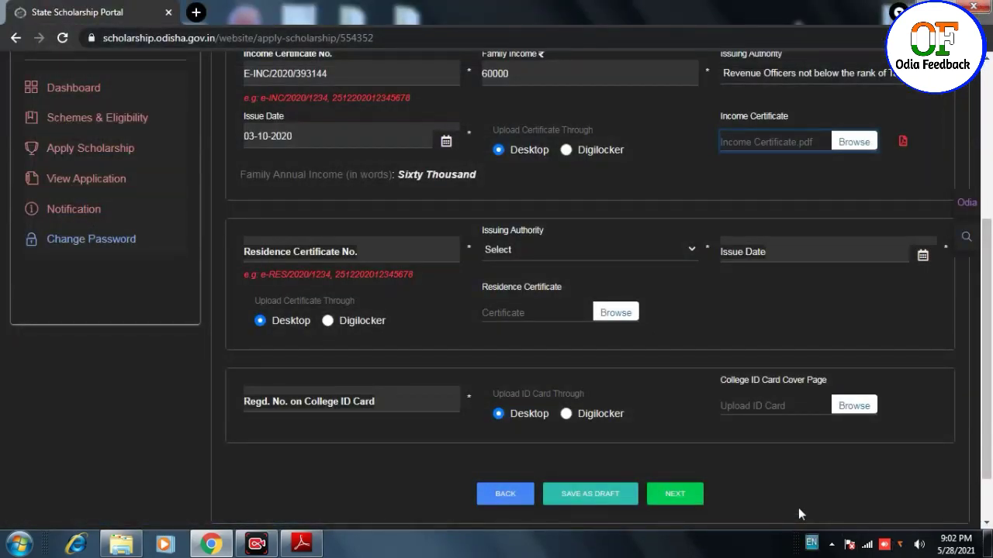
# - Enter the residence certificate number and choose Revenue Officers as issuing authority
pyautogui.click(320, 253)
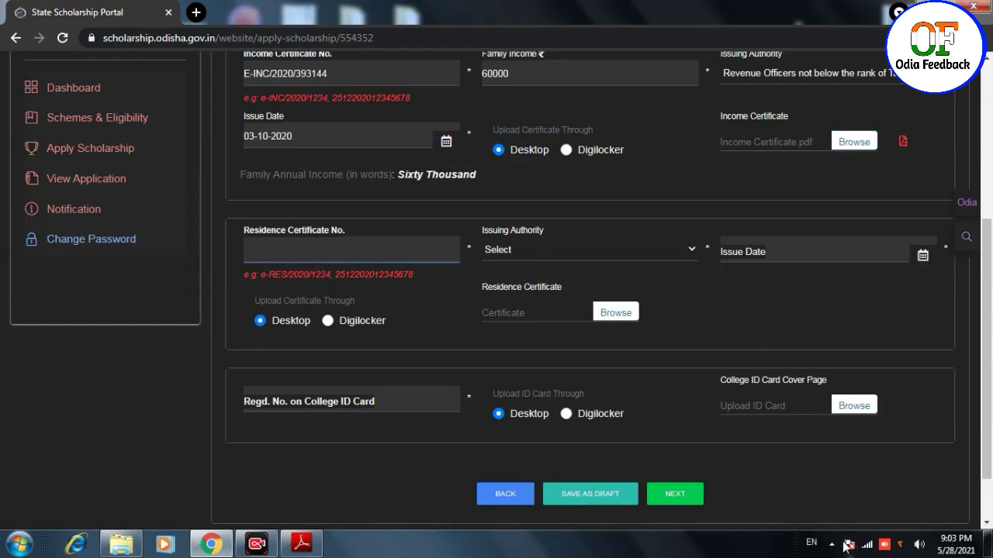
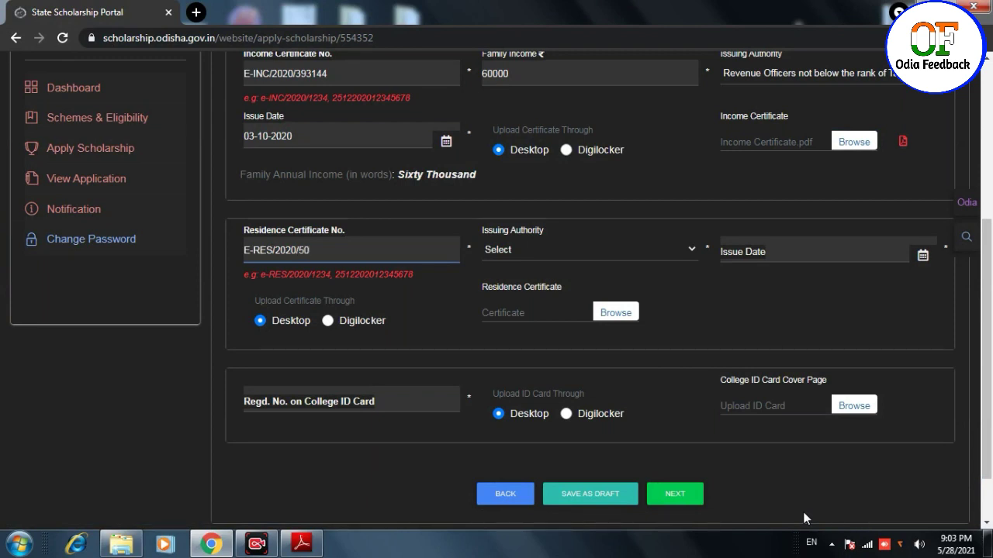
pyautogui.click(541, 248)
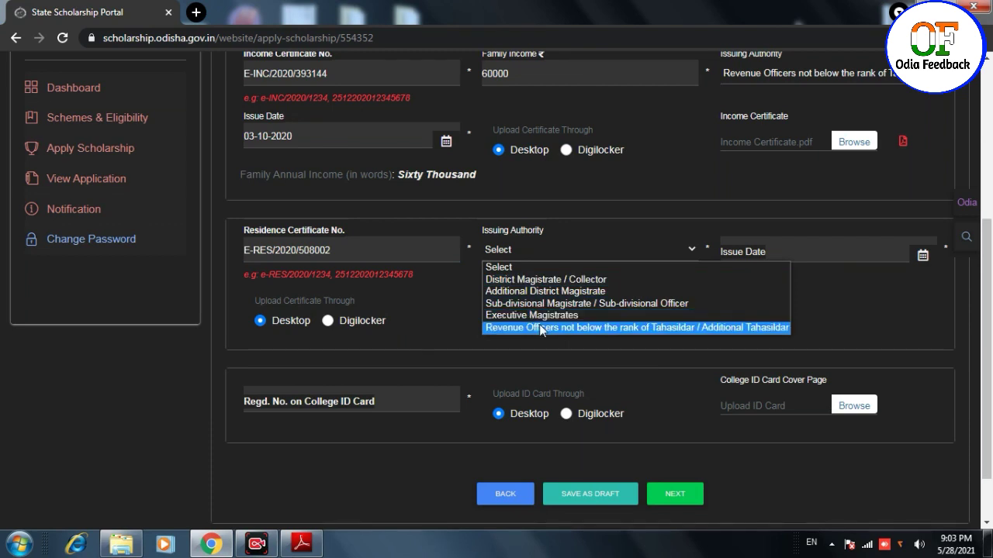
pyautogui.click(597, 329)
# - Set the residence certificate issue date to 05-10-2020
pyautogui.click(830, 241)
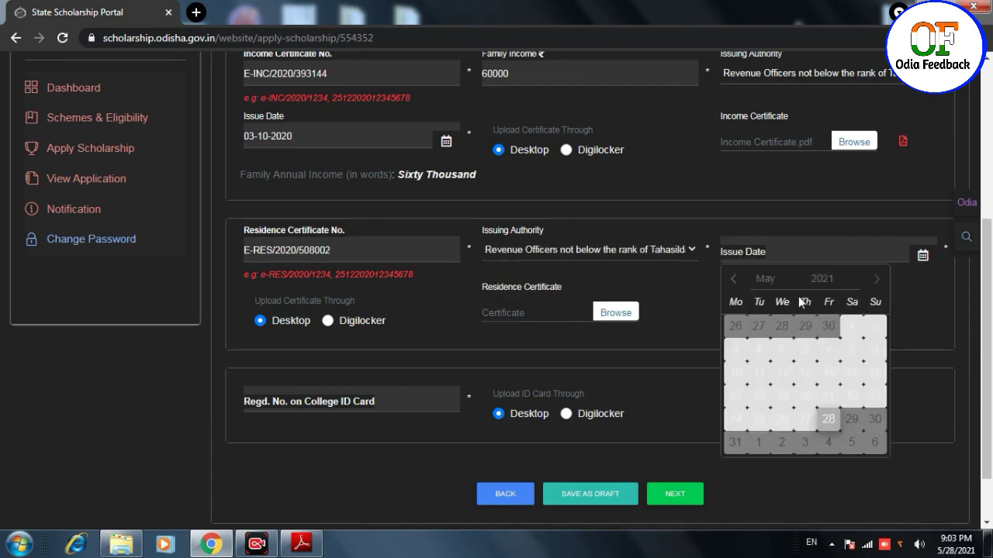
pyautogui.click(841, 283)
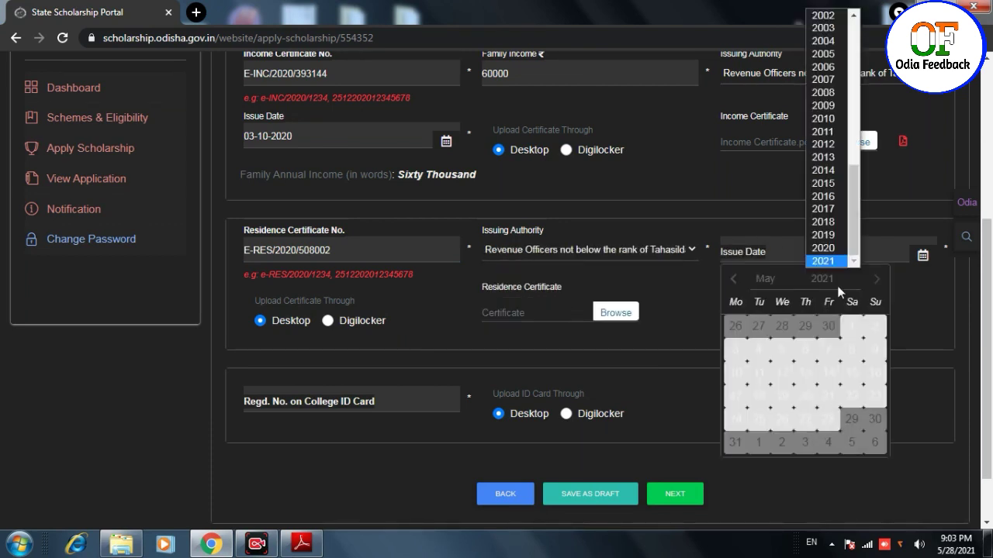
pyautogui.click(838, 248)
pyautogui.click(771, 279)
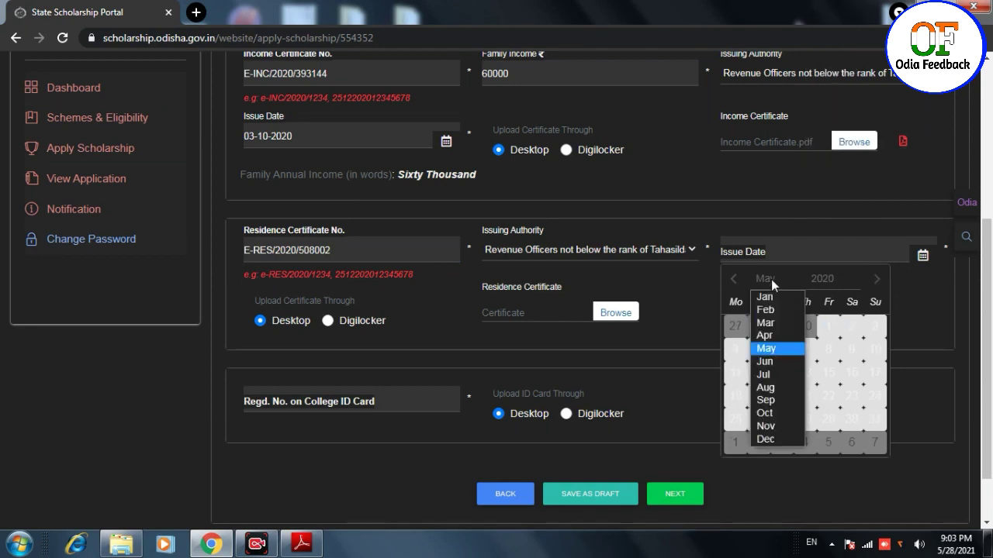
pyautogui.click(778, 416)
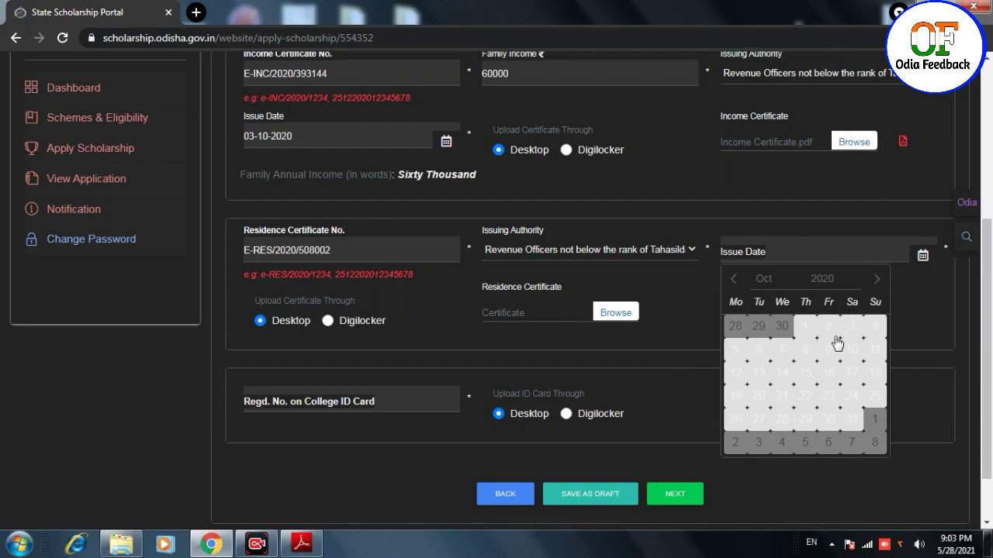
pyautogui.click(737, 349)
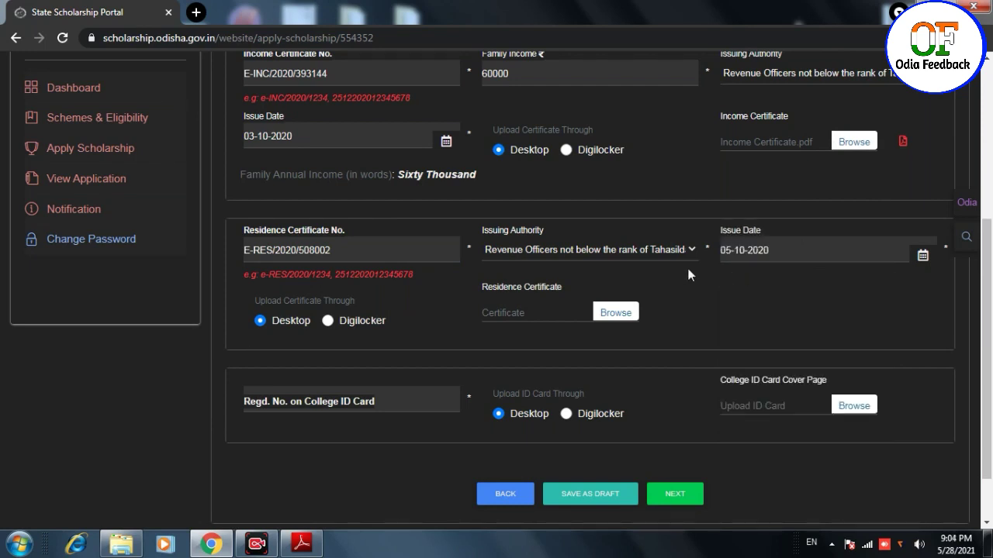
# - Attach Resident Certificate.pdf to the residence section
pyautogui.click(613, 313)
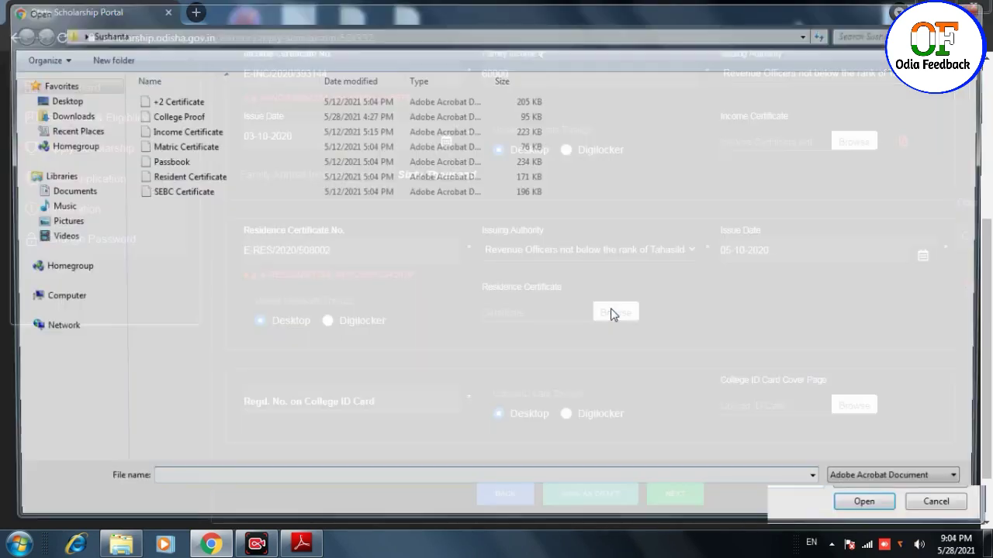
pyautogui.click(196, 176)
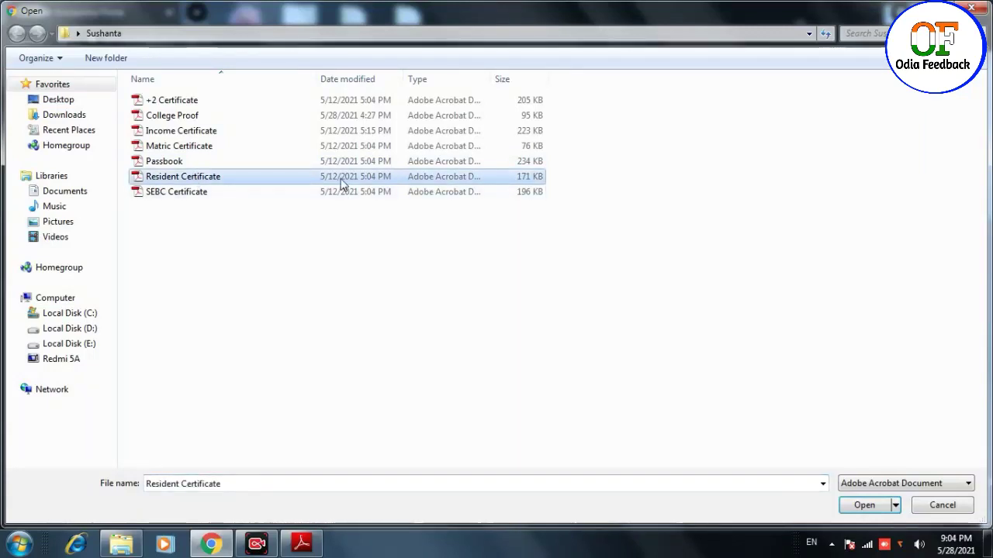
pyautogui.doubleClick(341, 178)
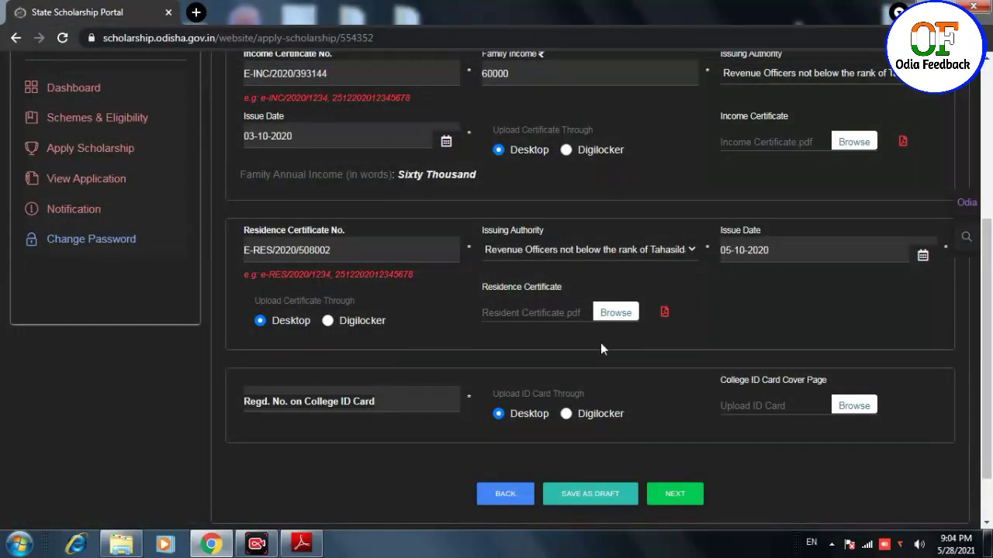
pyautogui.scroll(-1, 399, 349)
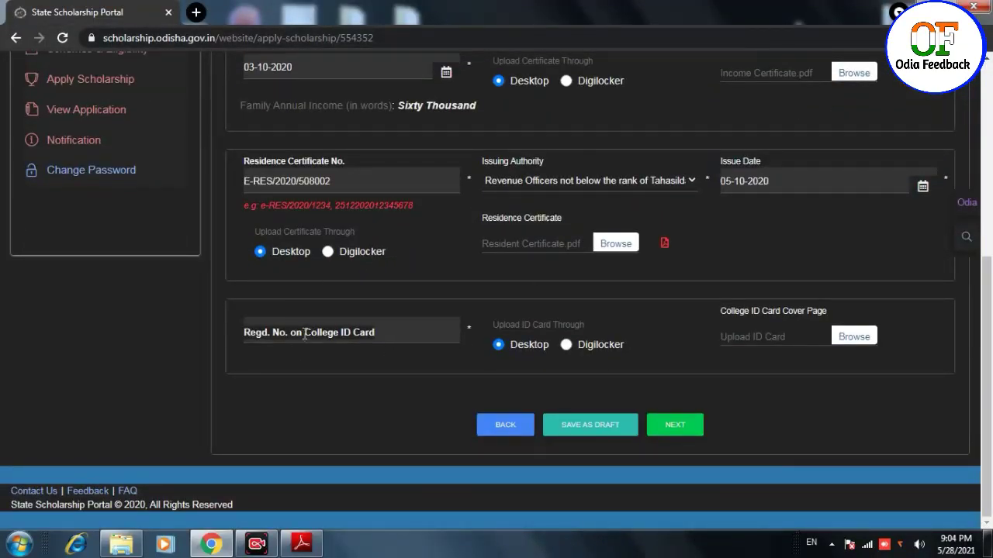
# - Enter the student's college ID registration number, attach College Proof.pdf as the cover page, and save the draft
pyautogui.click(327, 338)
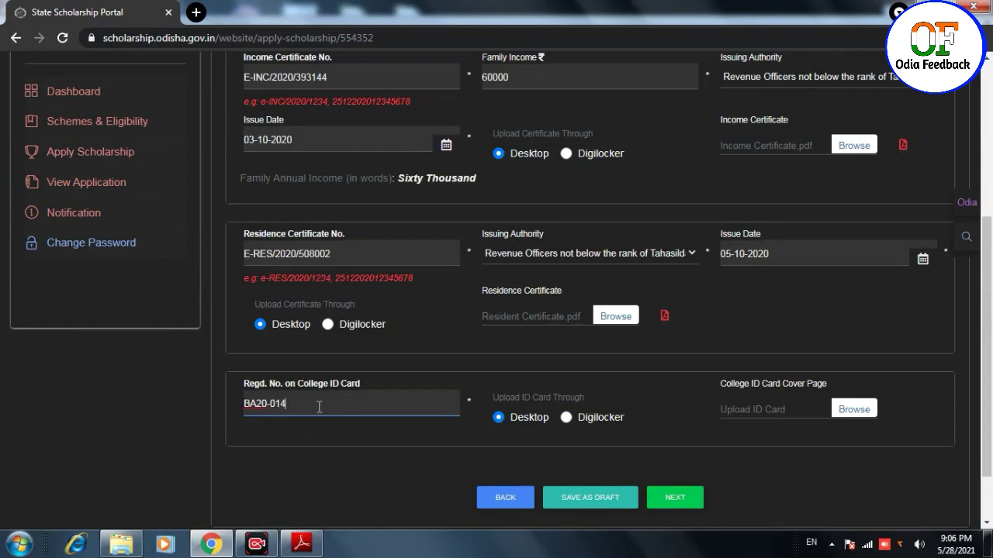
pyautogui.click(866, 413)
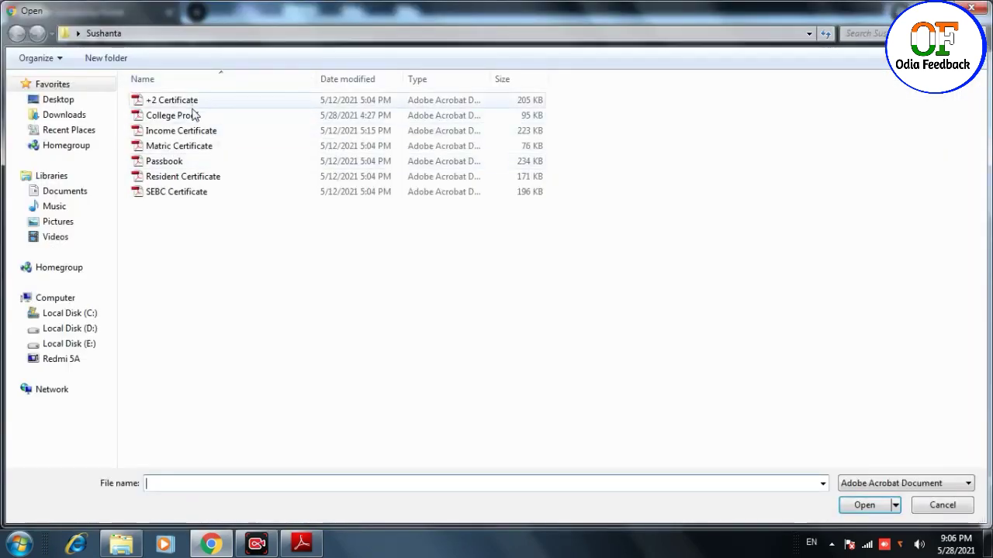
pyautogui.doubleClick(166, 117)
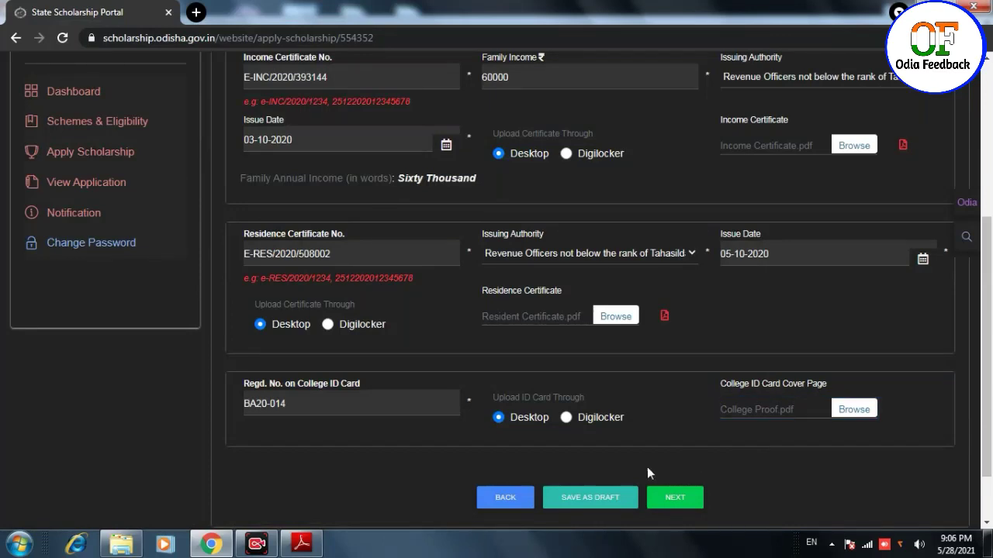
pyautogui.click(615, 496)
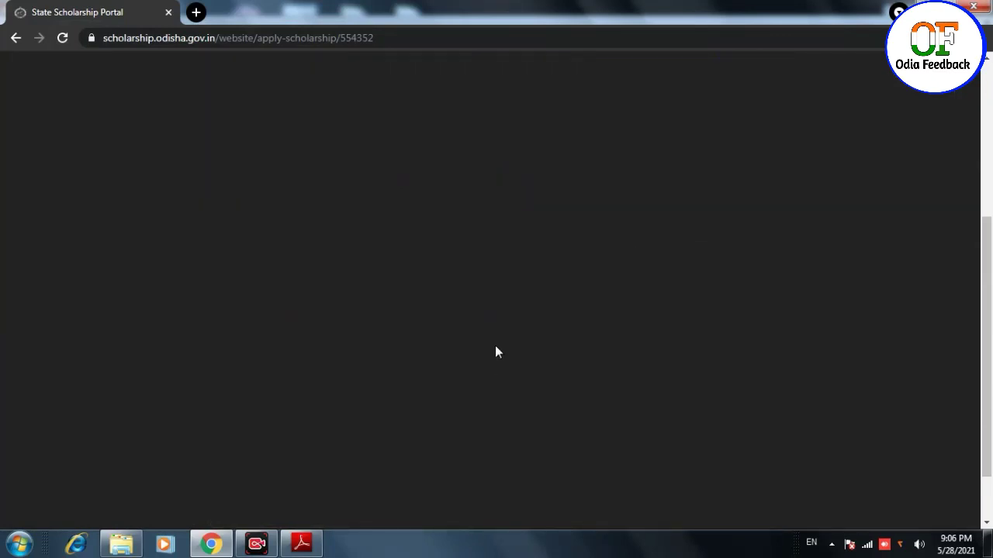